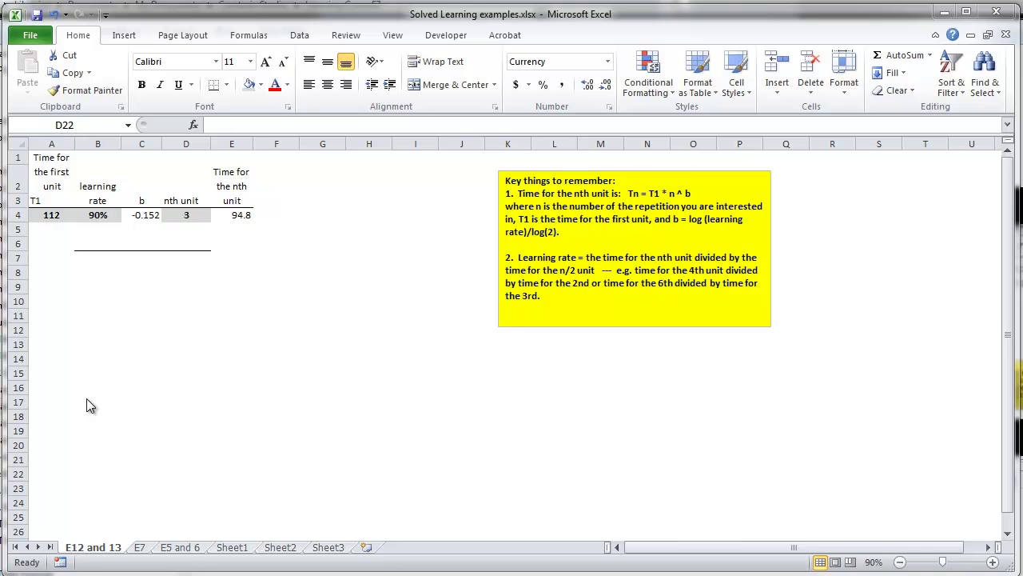
Clear the first-unit time 112 in A4 and the 90% learning rate in B4.
{"action": "left_click", "coordinate": [46, 215]}
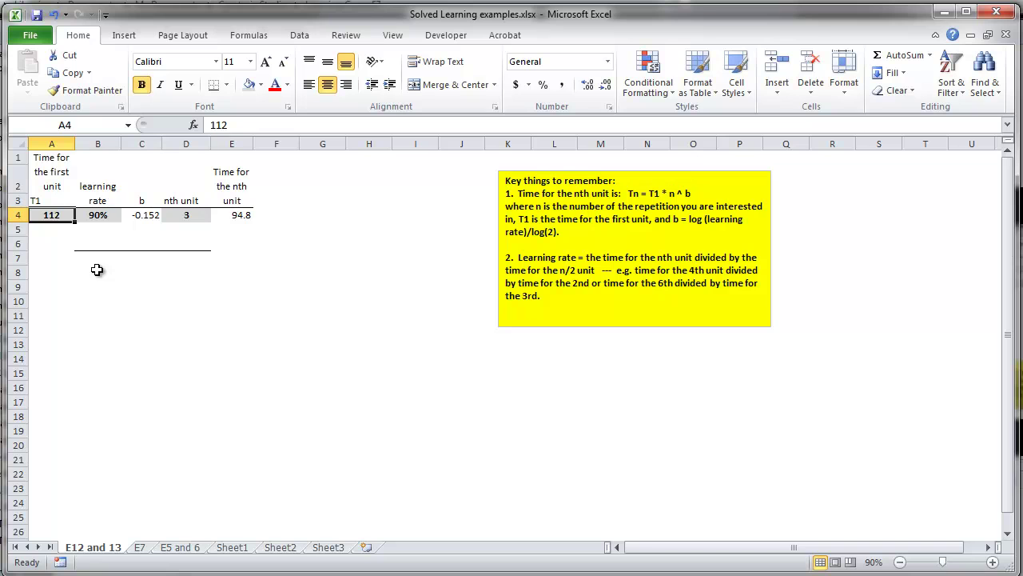
{"action": "key", "text": "Delete"}
{"action": "left_click", "coordinate": [102, 216]}
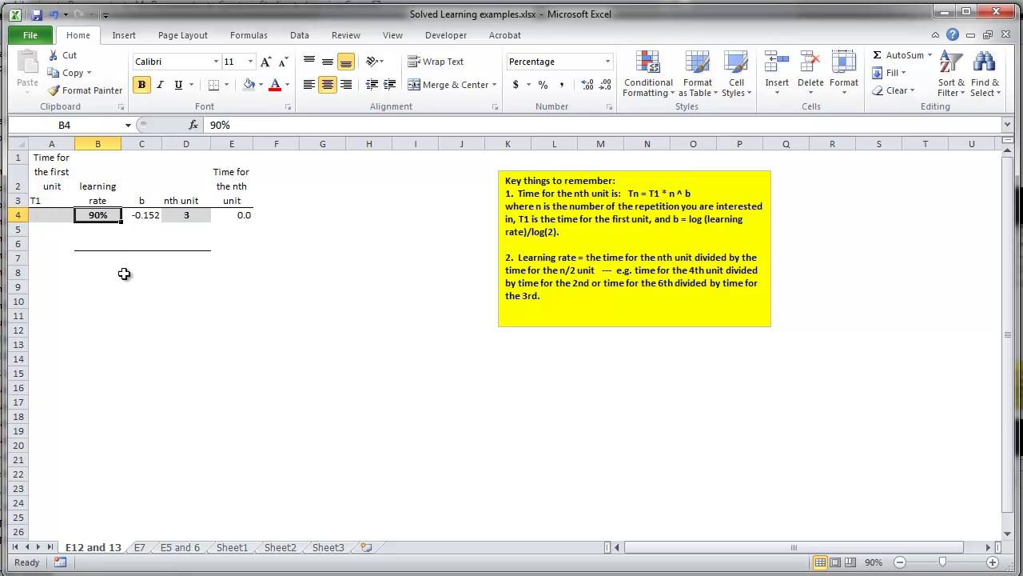
{"action": "key", "text": "Delete"}
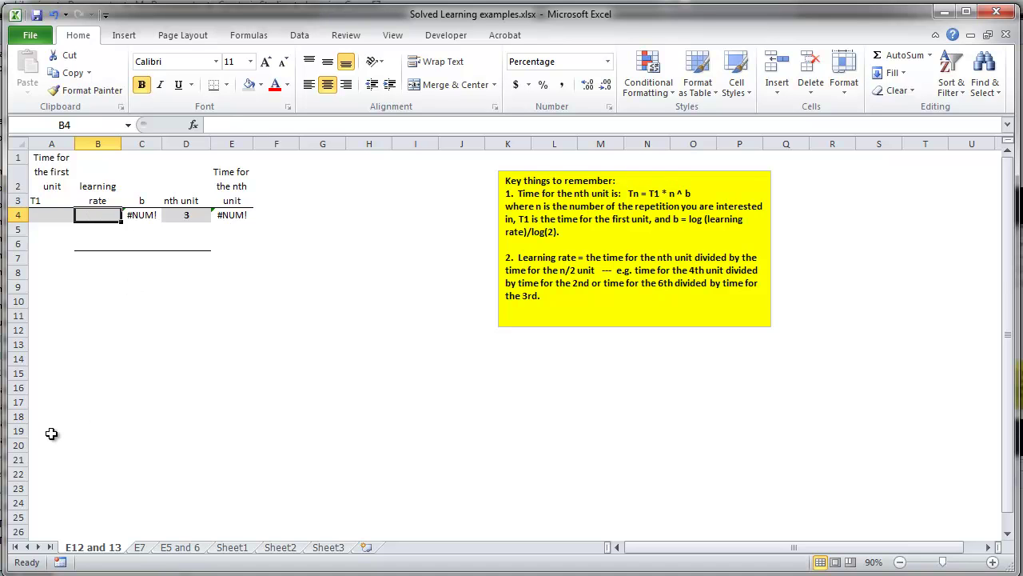
{"action": "left_click", "coordinate": [52, 415]}
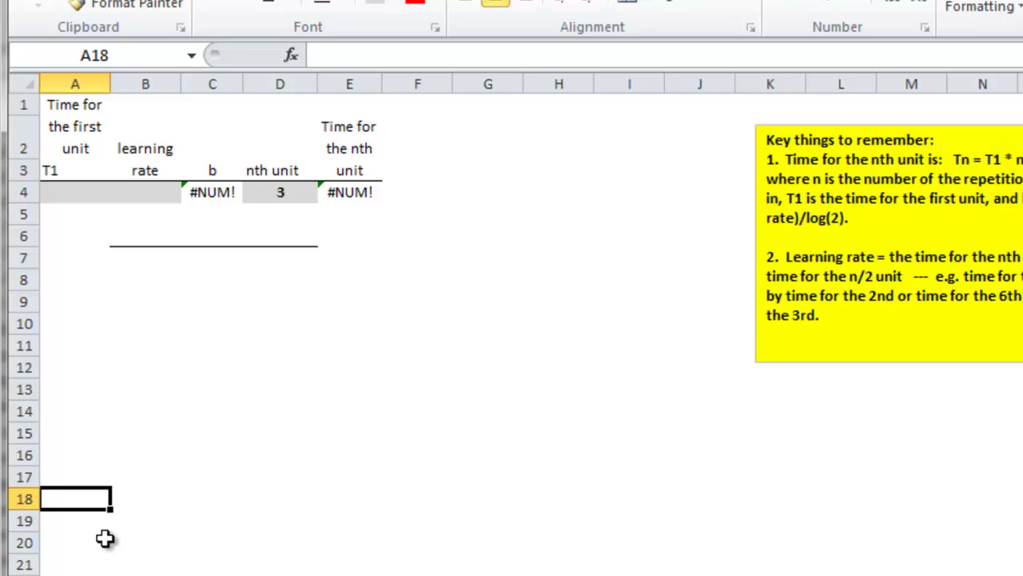
Add the labels Learning Rate (left-aligned) in A18, Time nth in A20, and Time for the later unit in B20.
{"action": "type", "text": "Lear"}
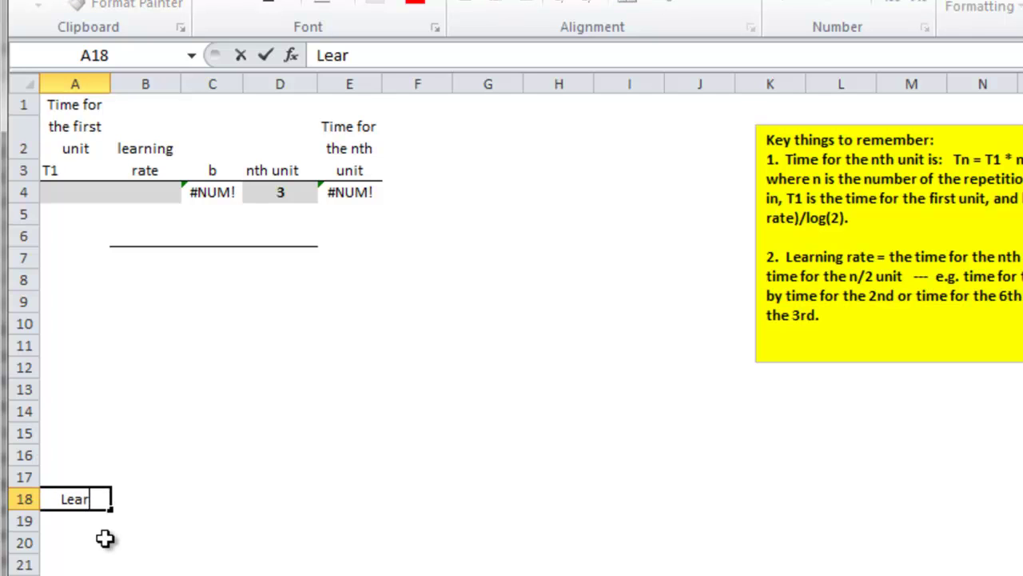
{"action": "type", "text": "ning Rate"}
{"action": "key", "text": "Return"}
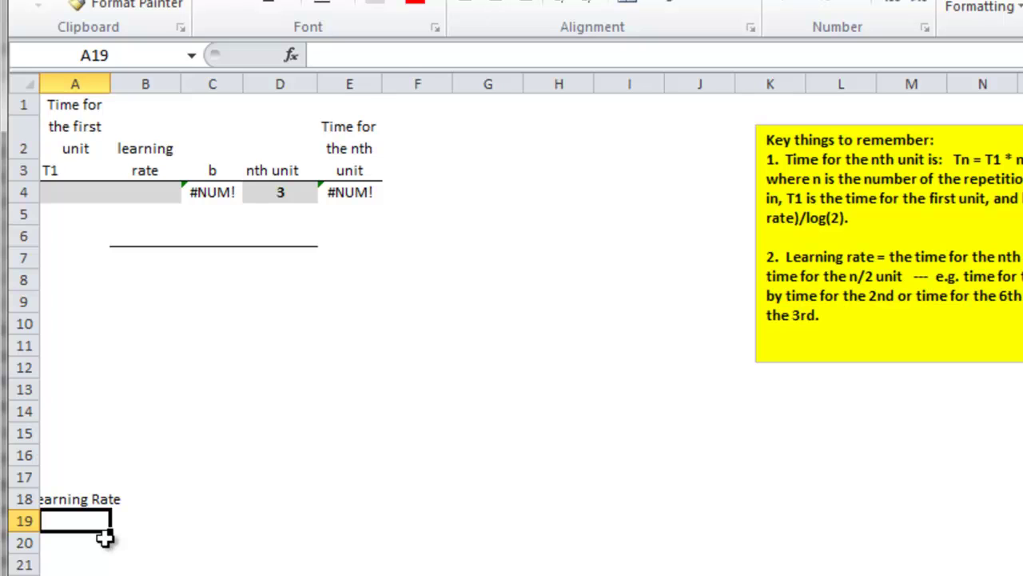
{"action": "left_click", "coordinate": [62, 497]}
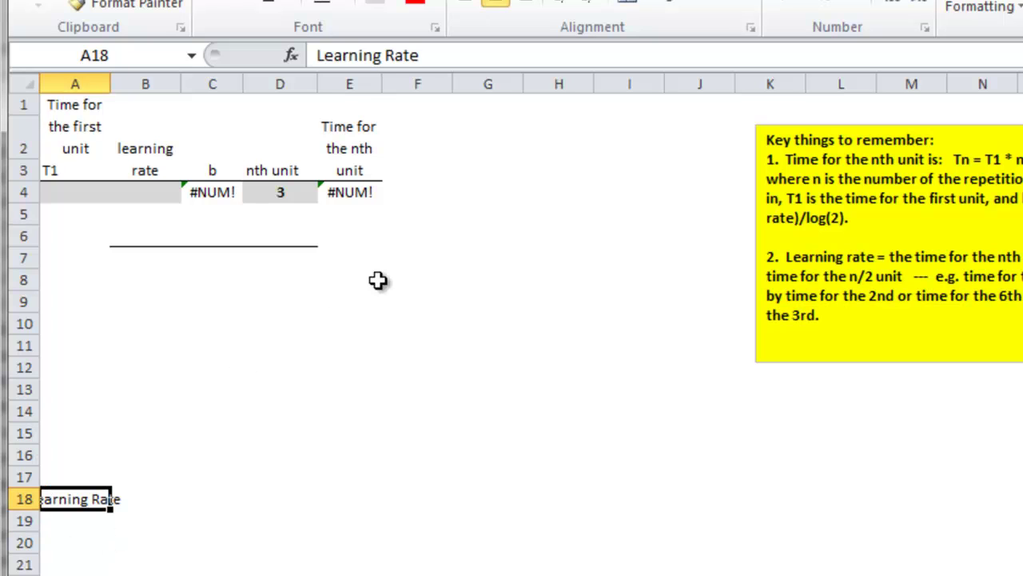
{"action": "left_click", "coordinate": [467, 4]}
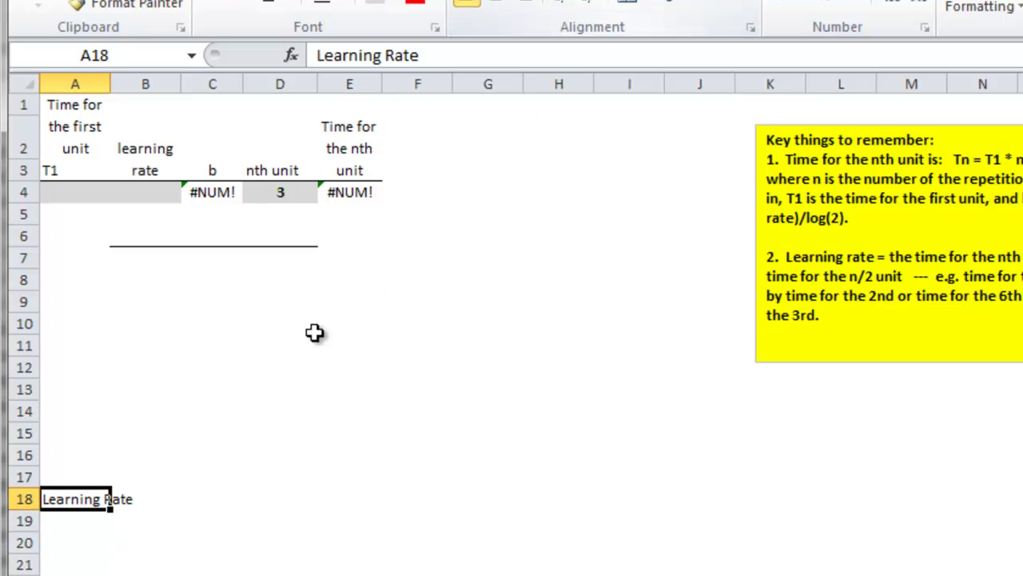
{"action": "left_click", "coordinate": [69, 541]}
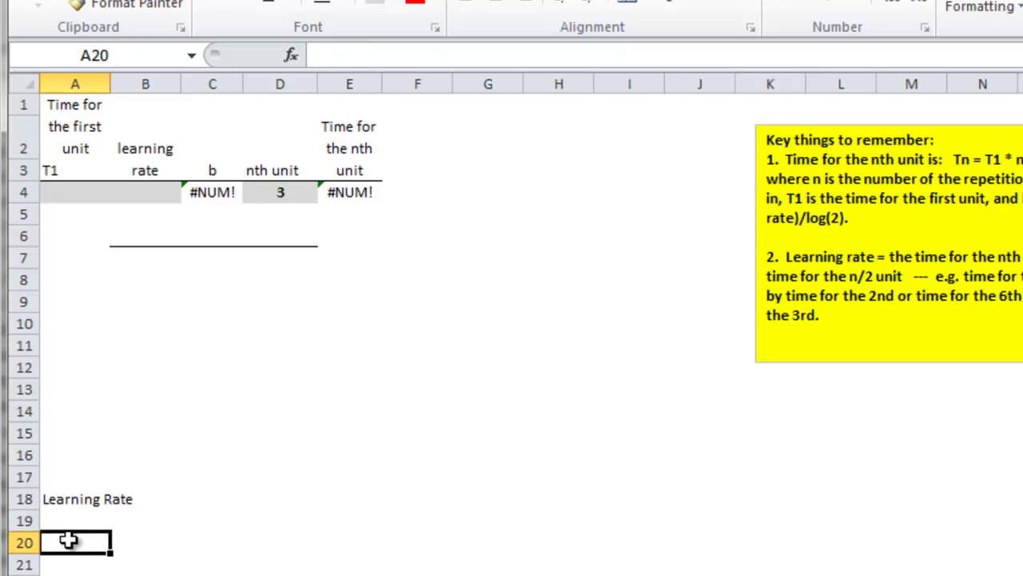
{"action": "type", "text": "Ti"}
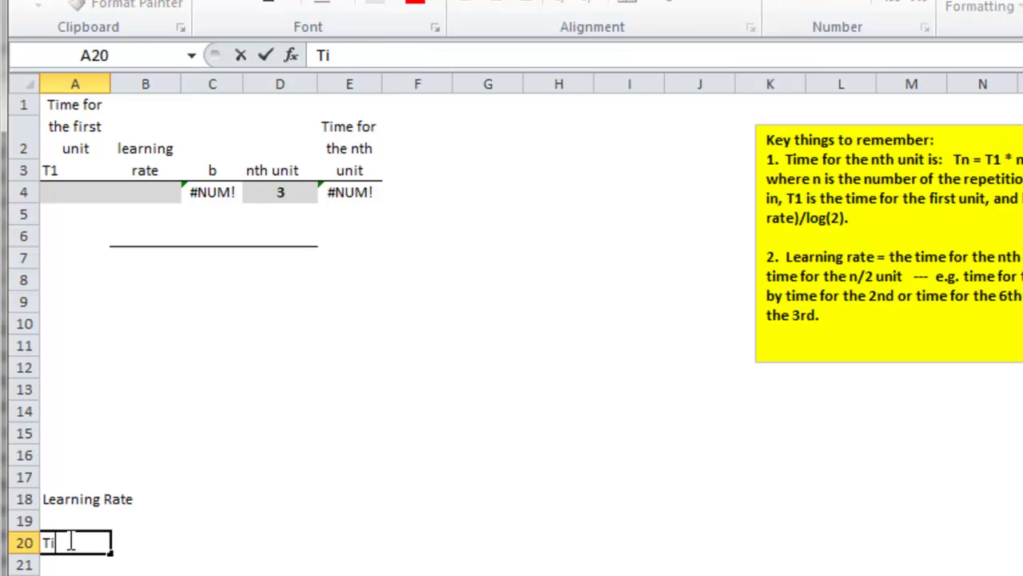
{"action": "type", "text": "me nth"}
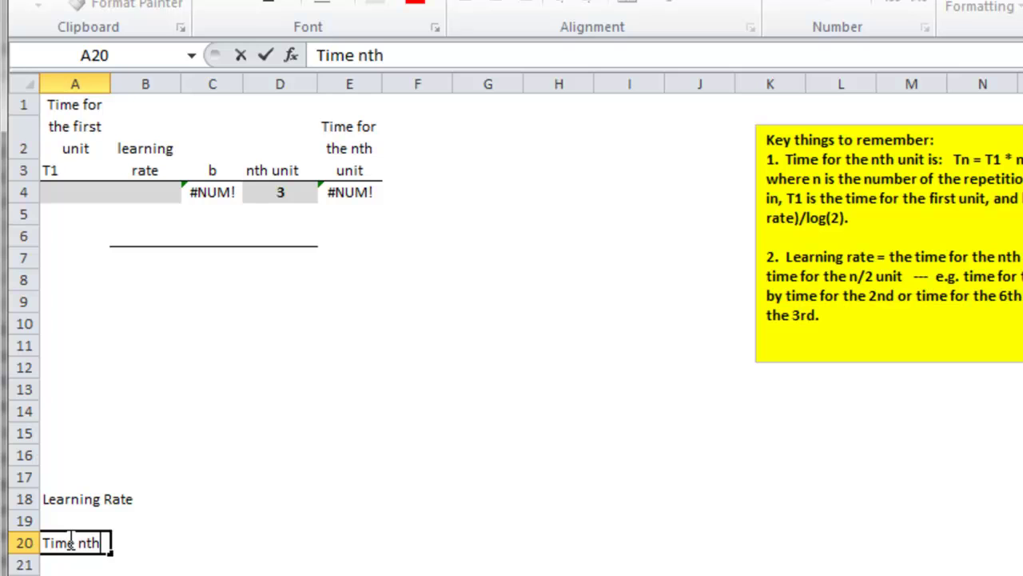
{"action": "key", "text": "Tab"}
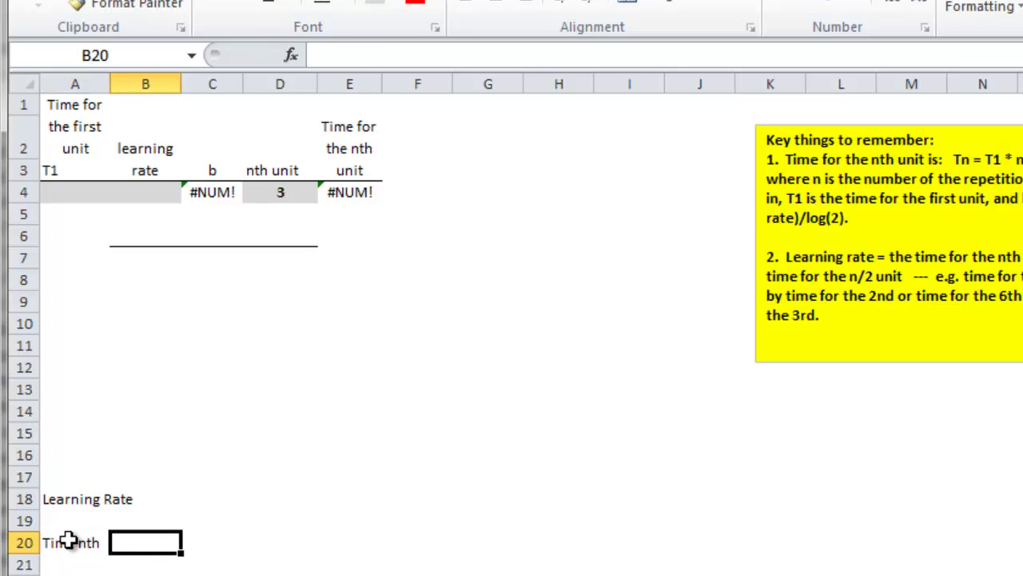
{"action": "type", "text": "Time for "}
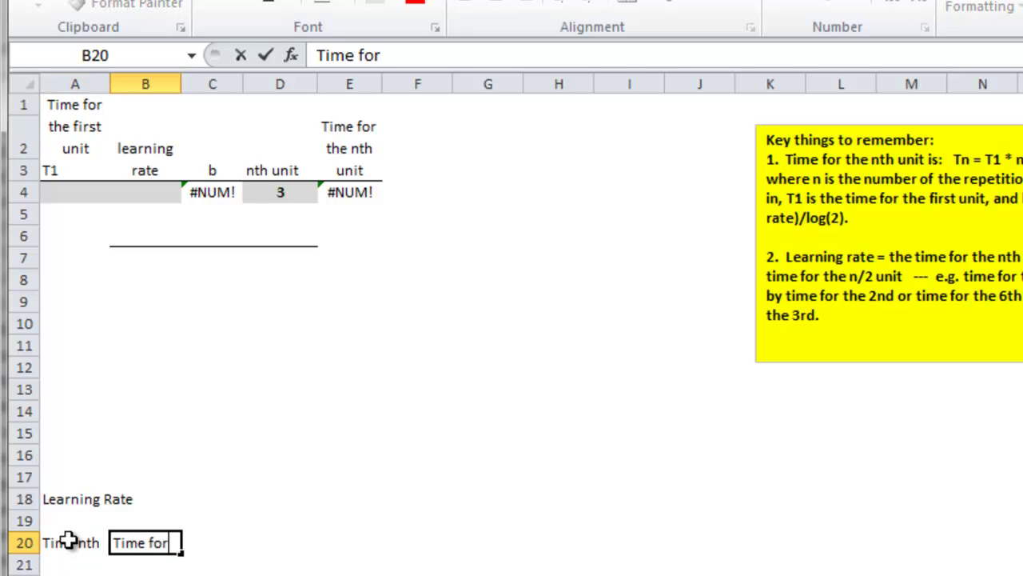
{"action": "type", "text": "the later unit"}
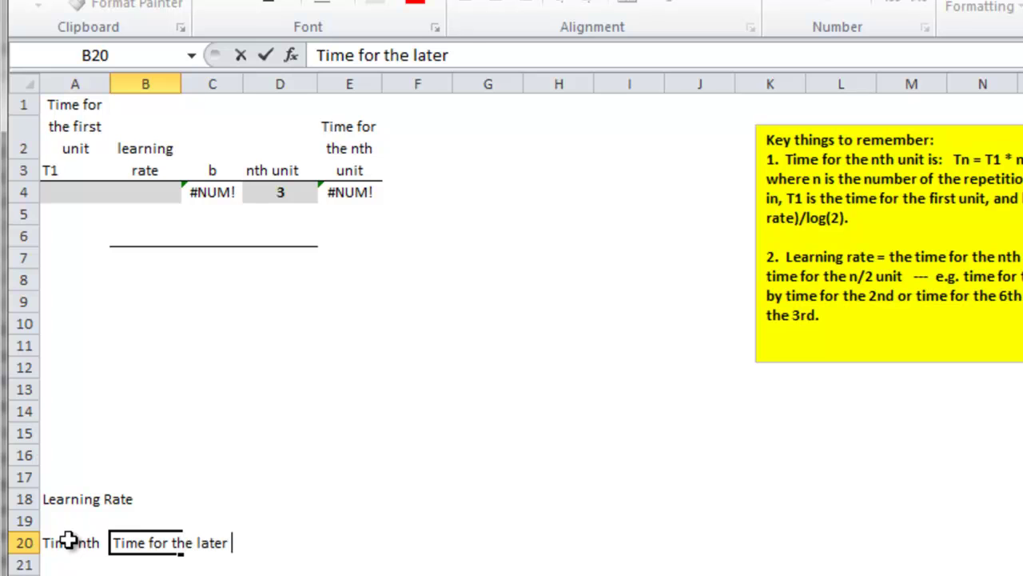
{"action": "key", "text": "Return"}
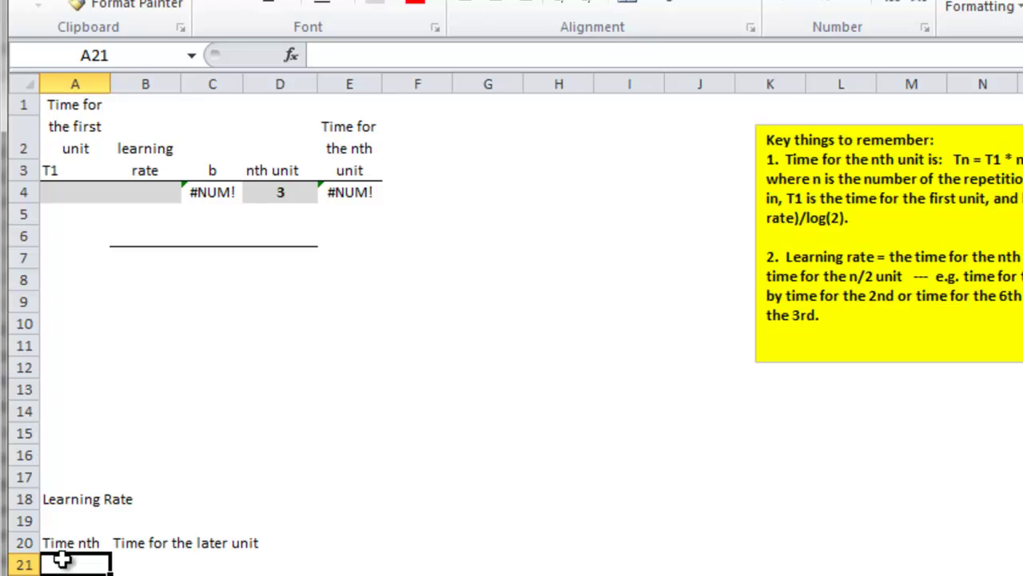
{"action": "left_click", "coordinate": [152, 543]}
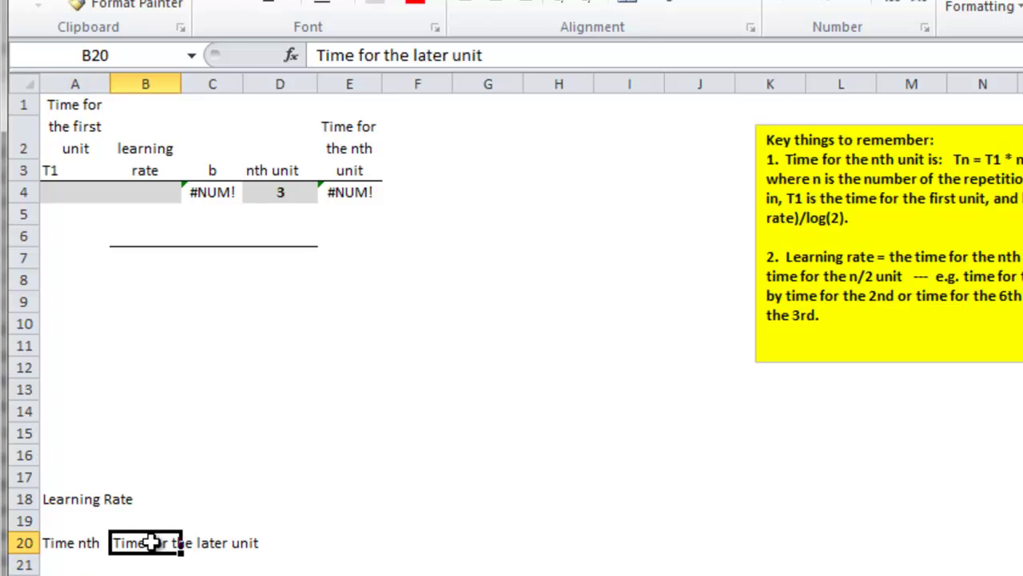
Enter 5 in A21 and 4 in B21, and adjust B21's decimal places.
{"action": "left_click", "coordinate": [65, 566]}
{"action": "left_click", "coordinate": [152, 564]}
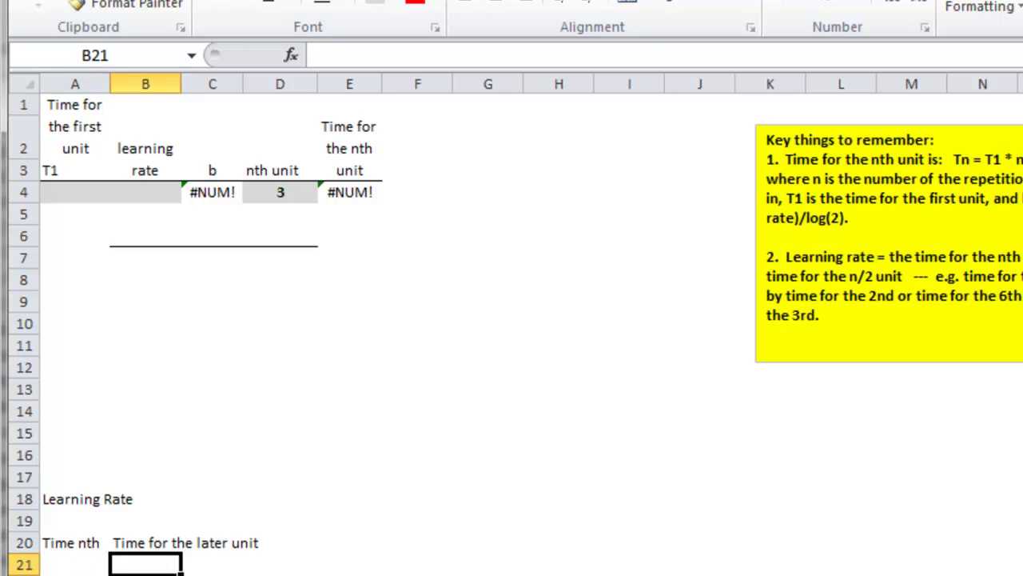
{"action": "left_click", "coordinate": [74, 562]}
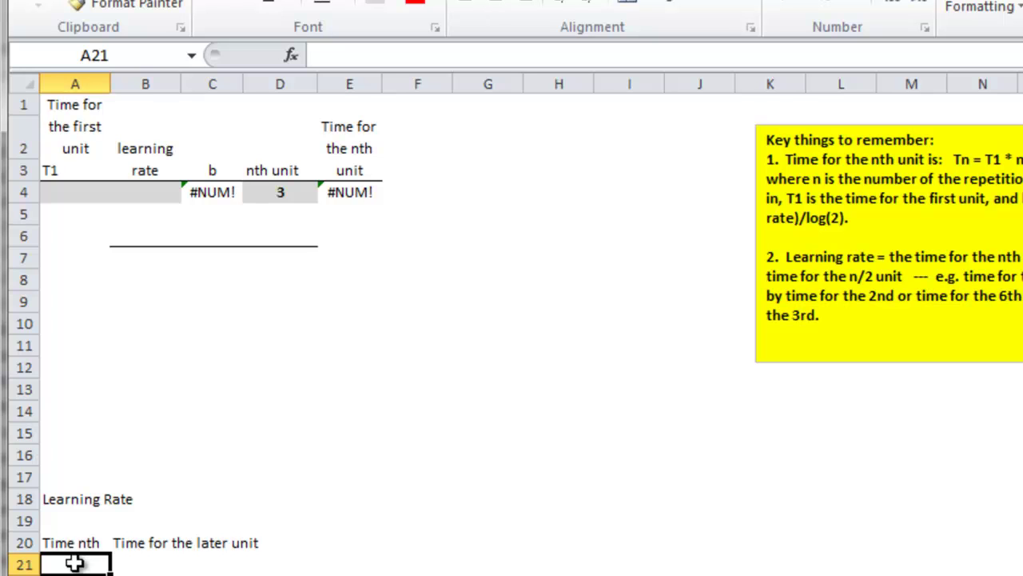
{"action": "type", "text": "5"}
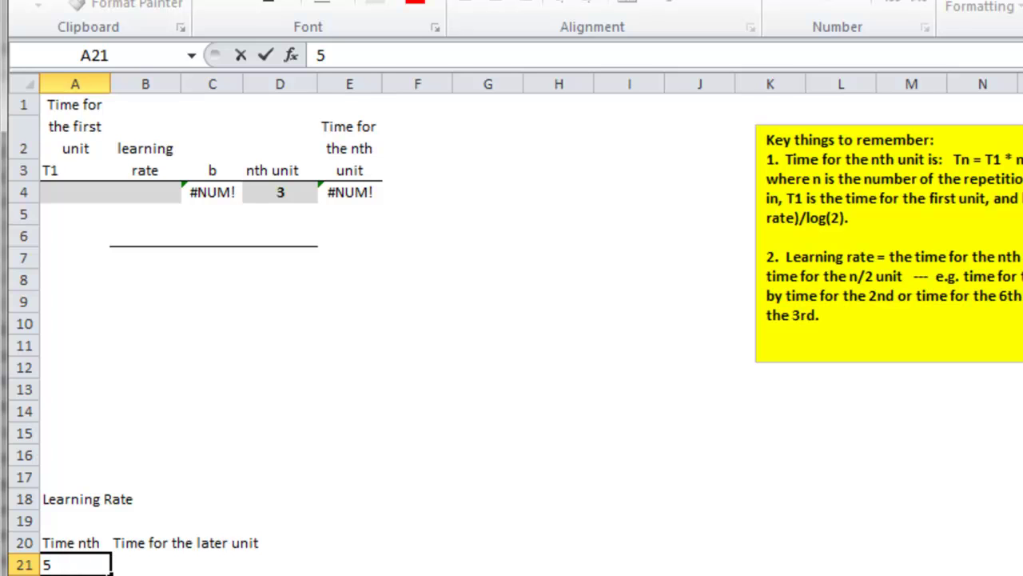
{"action": "key", "text": "Tab"}
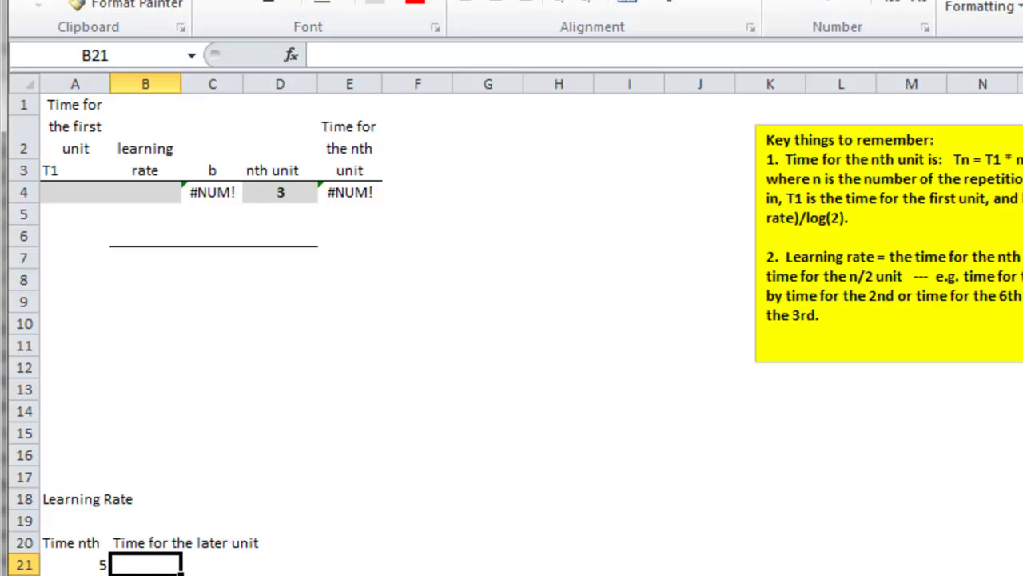
{"action": "type", "text": "4"}
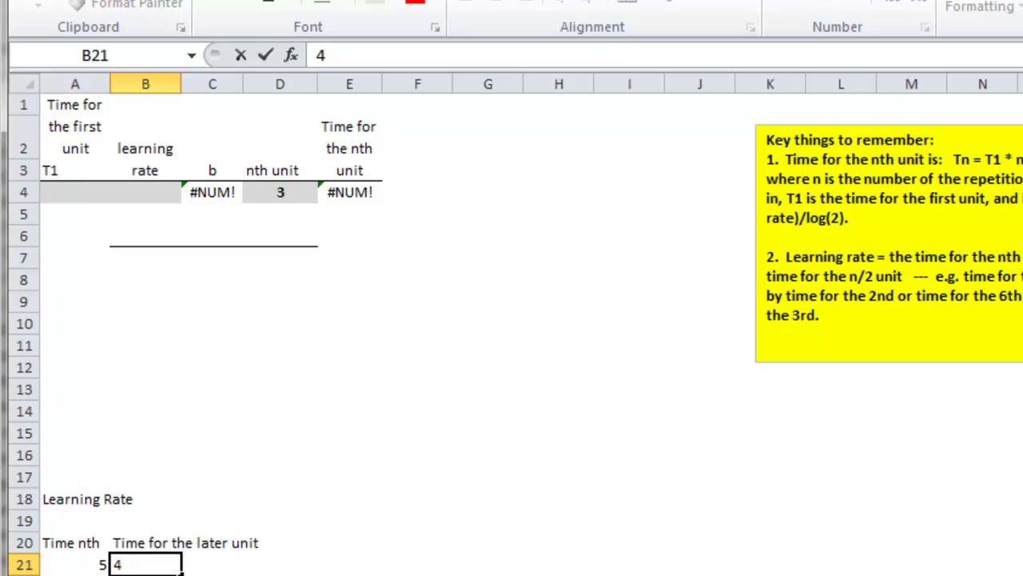
{"action": "key", "text": "Return"}
{"action": "key", "text": "Return"}
{"action": "left_click", "coordinate": [158, 563]}
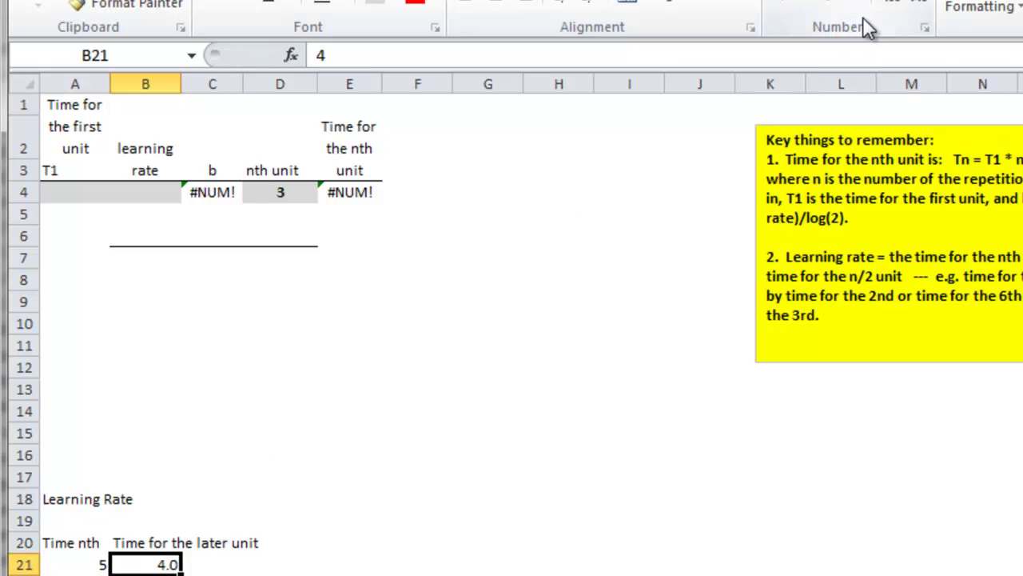
{"action": "left_click", "coordinate": [905, 3]}
{"action": "left_click", "coordinate": [927, 6]}
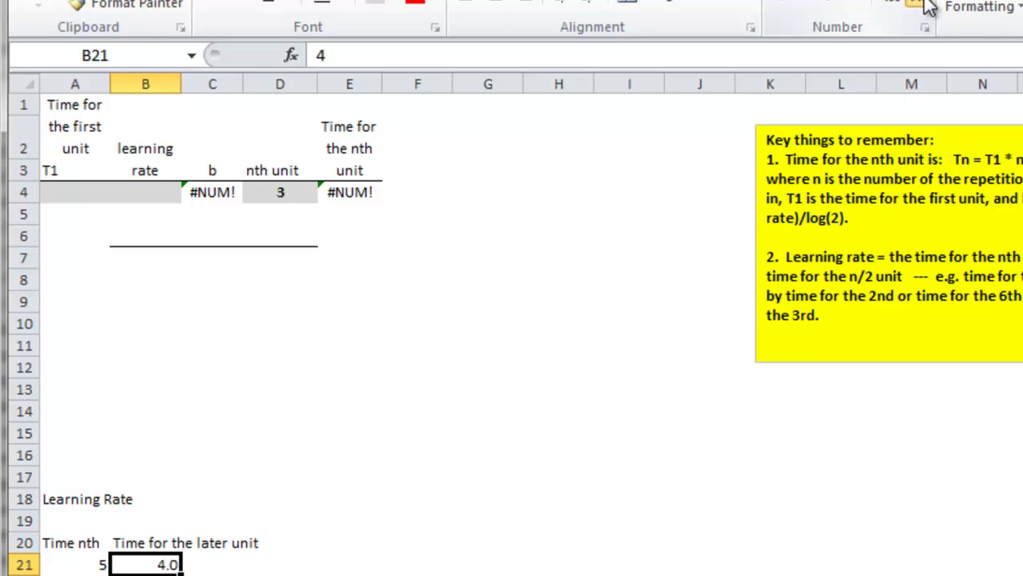
{"action": "left_click", "coordinate": [927, 7]}
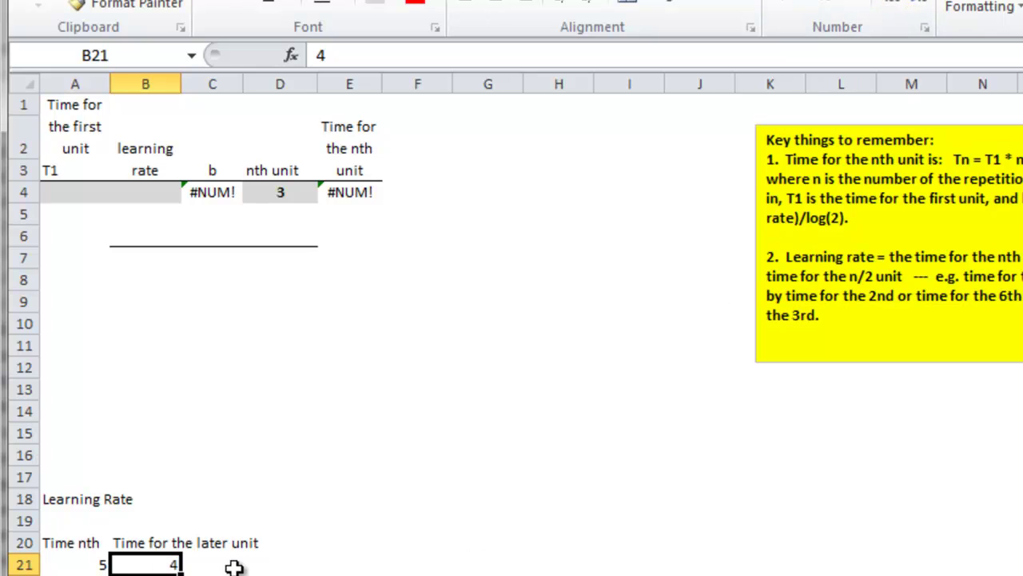
Compute the learning rate in A19 as =B21/A21 and format it as a percentage (80%).
{"action": "left_click", "coordinate": [65, 518]}
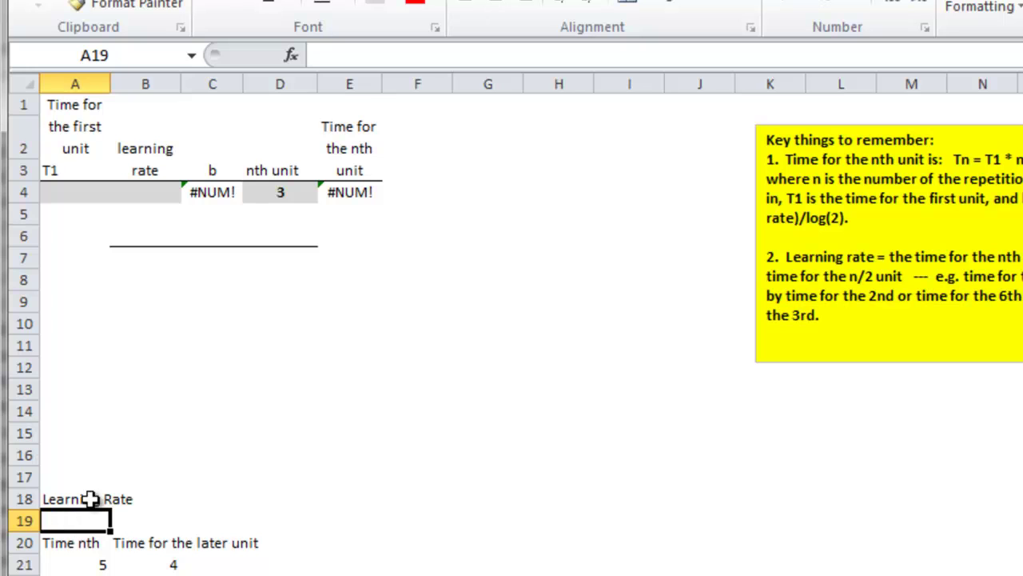
{"action": "type", "text": "="}
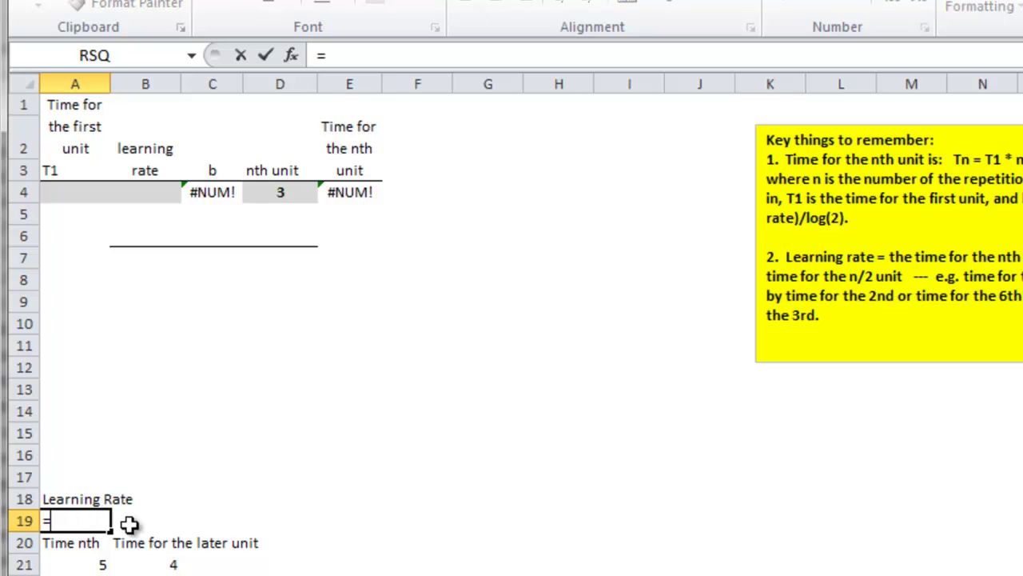
{"action": "left_click", "coordinate": [161, 563]}
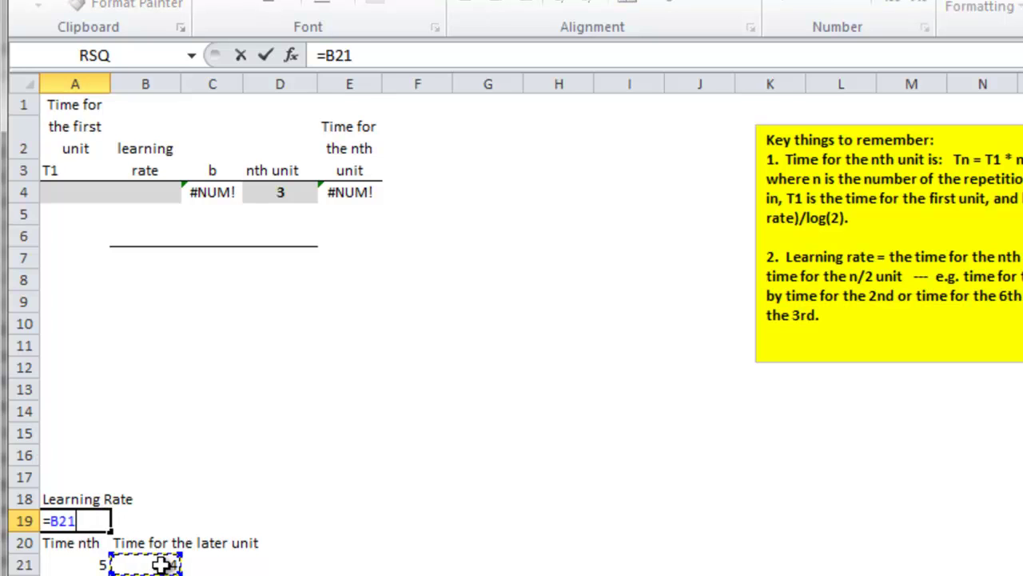
{"action": "type", "text": "/"}
{"action": "left_click", "coordinate": [93, 562]}
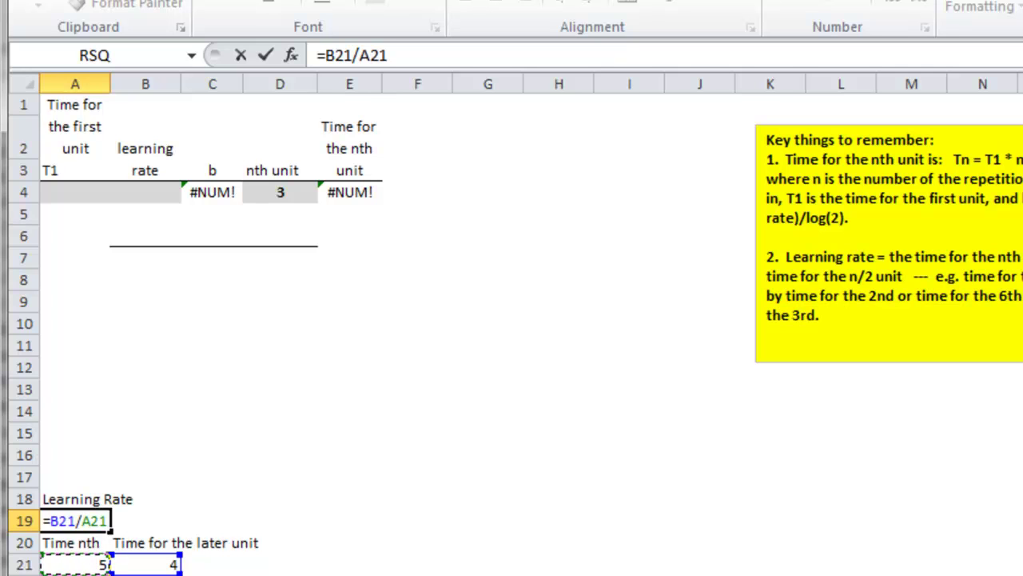
{"action": "key", "text": "Return"}
{"action": "left_click", "coordinate": [85, 520]}
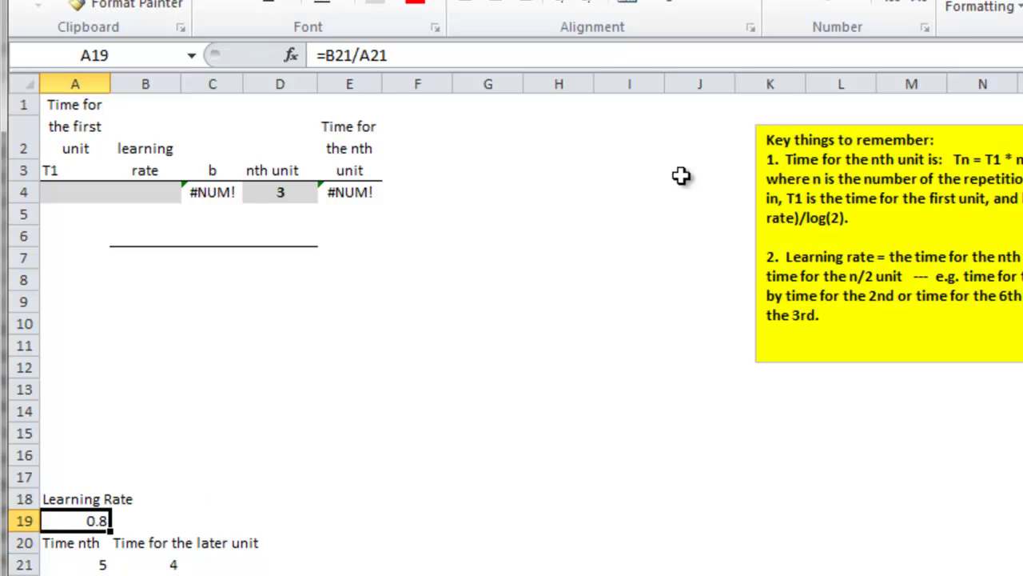
{"action": "left_click", "coordinate": [821, 5]}
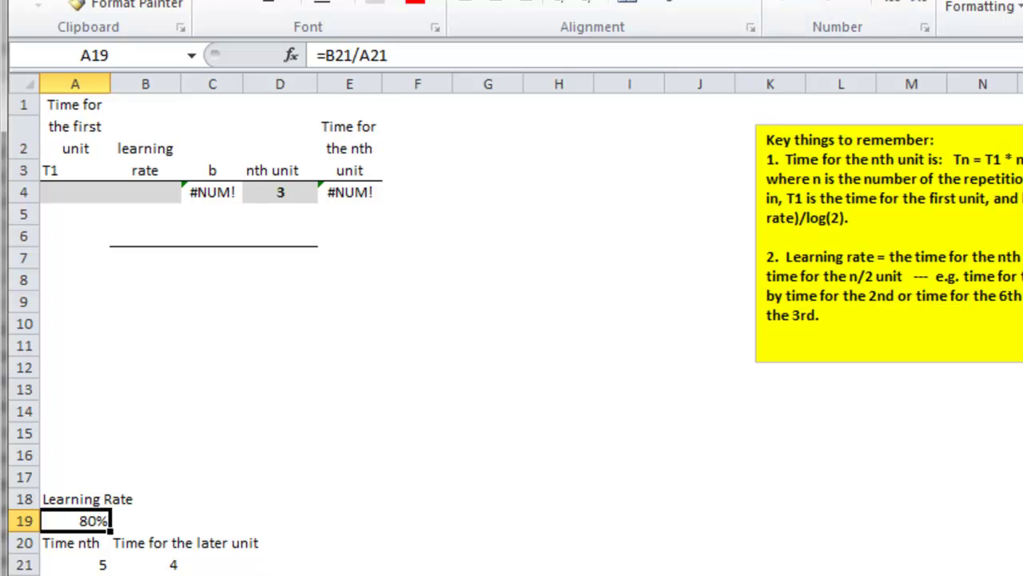
Link B4's learning rate to A19 with =A19.
{"action": "left_click", "coordinate": [148, 193]}
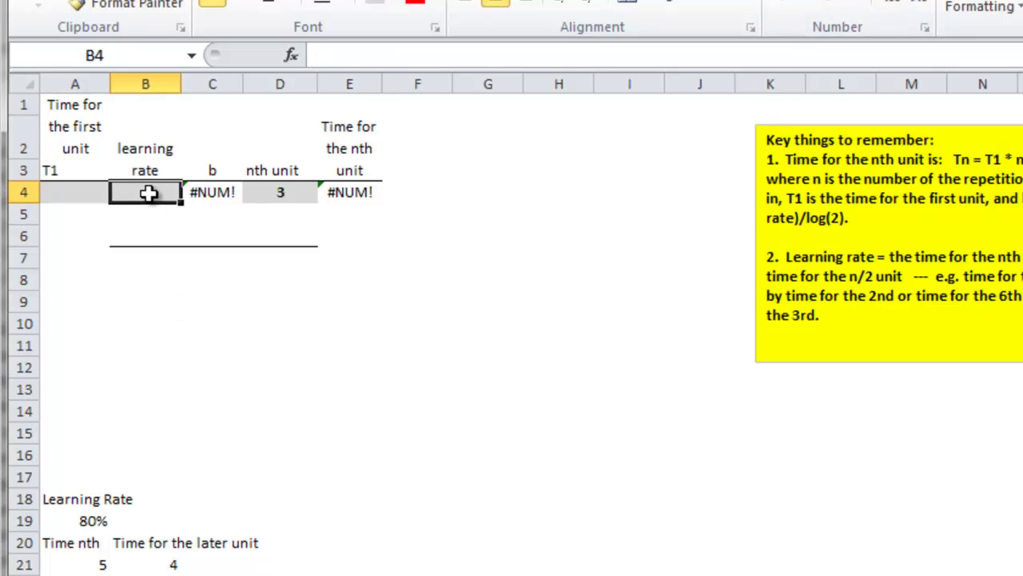
{"action": "type", "text": "="}
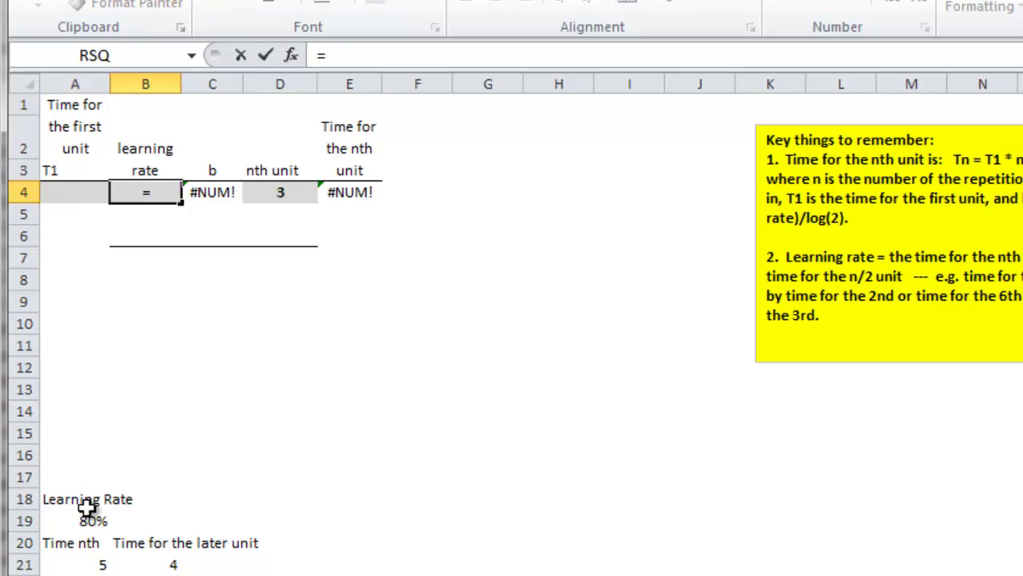
{"action": "left_click", "coordinate": [82, 518]}
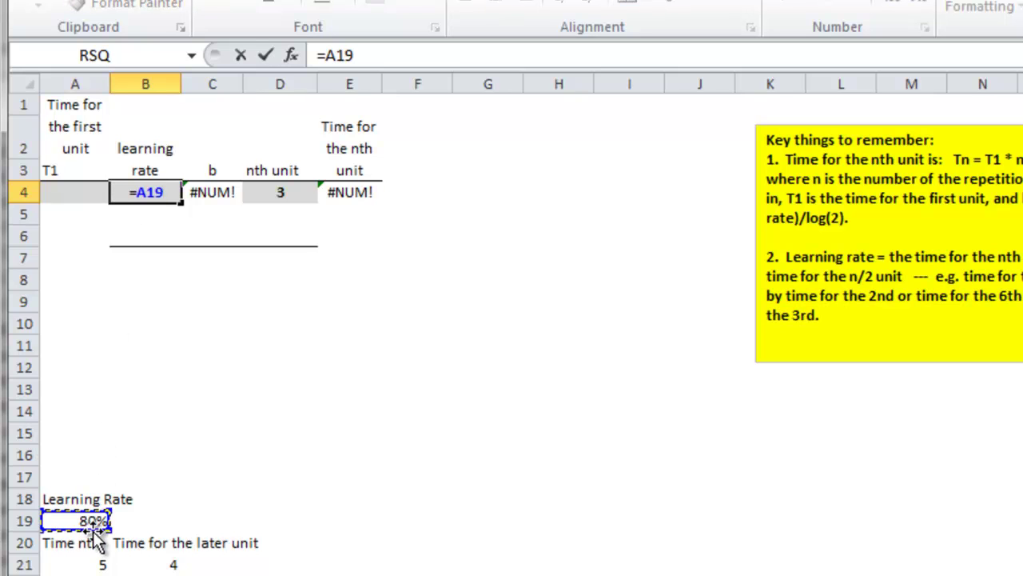
{"action": "key", "text": "Return"}
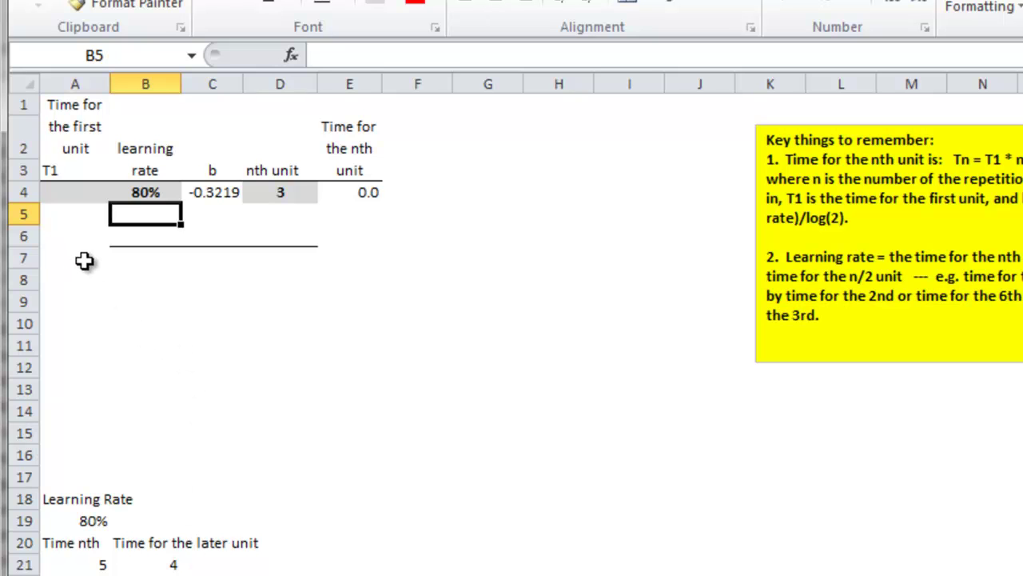
Fill unit numbers 1 through 10 down A7:A16 from a 1, 2 start.
{"action": "left_click", "coordinate": [83, 259]}
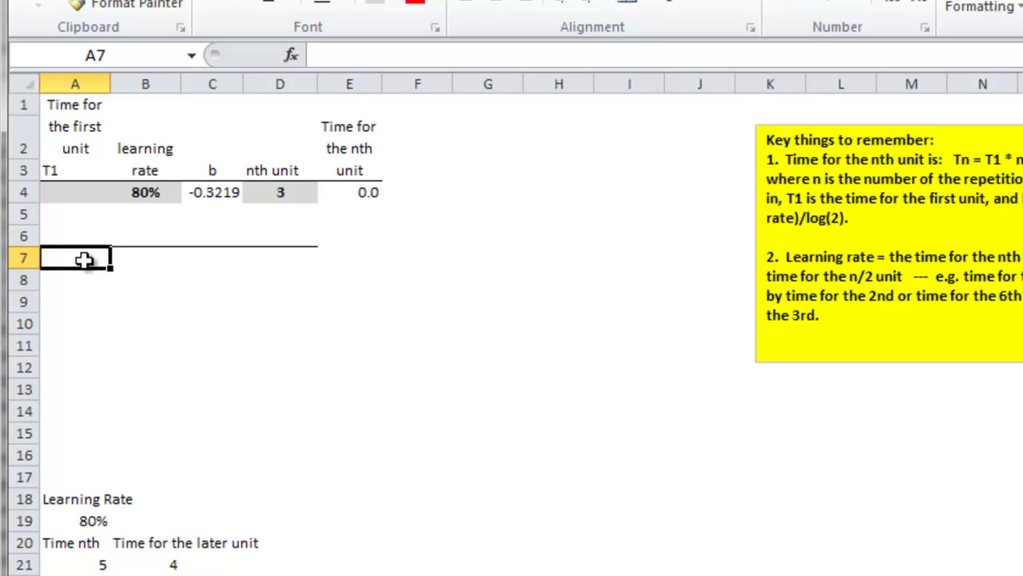
{"action": "type", "text": "1"}
{"action": "key", "text": "Return"}
{"action": "type", "text": "2"}
{"action": "key", "text": "Return"}
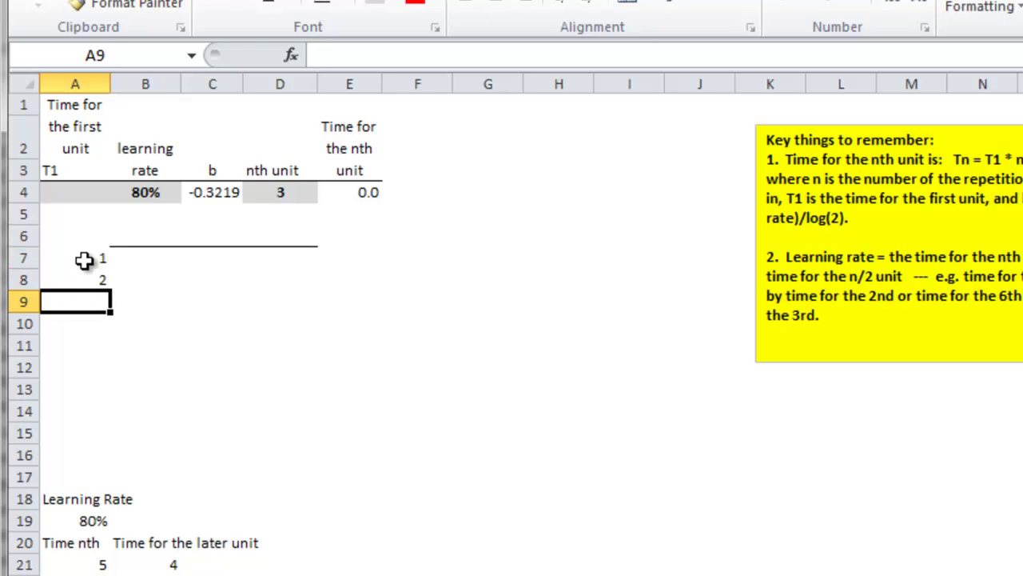
{"action": "left_click_drag", "start_coordinate": [84, 260], "coordinate": [113, 466]}
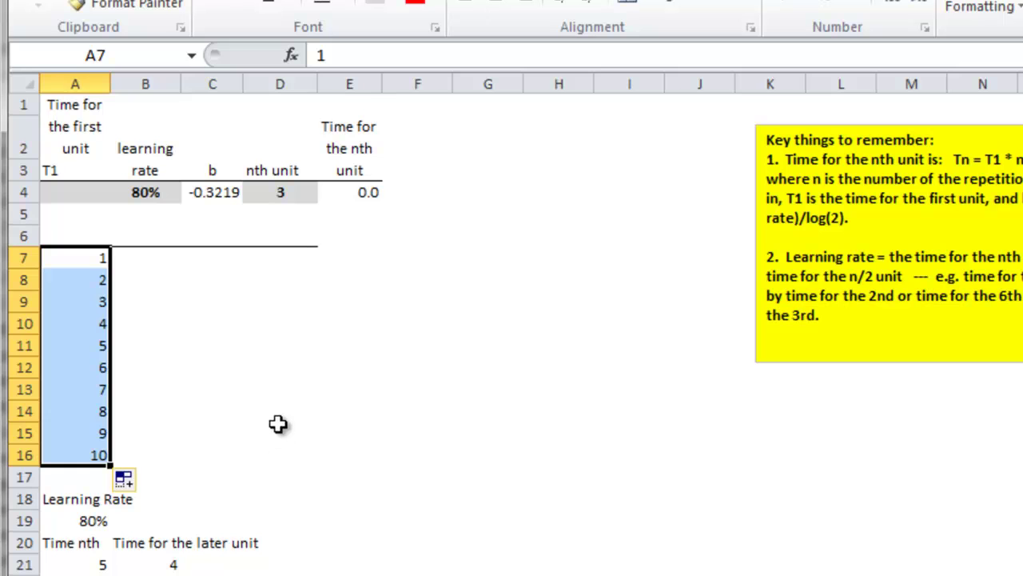
{"action": "left_click", "coordinate": [128, 237]}
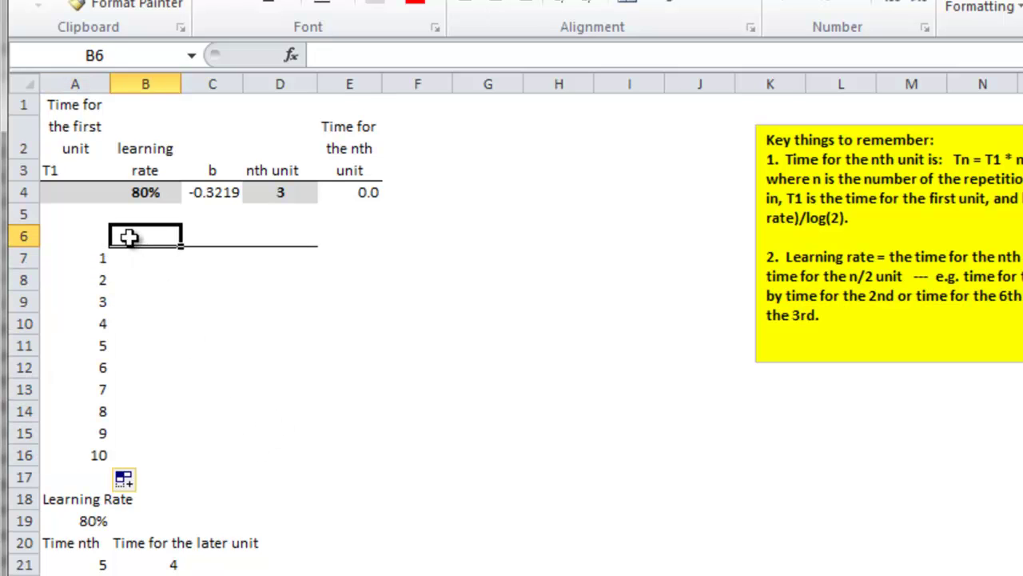
Link B6 to the nth-unit time with =E4.
{"action": "type", "text": "="}
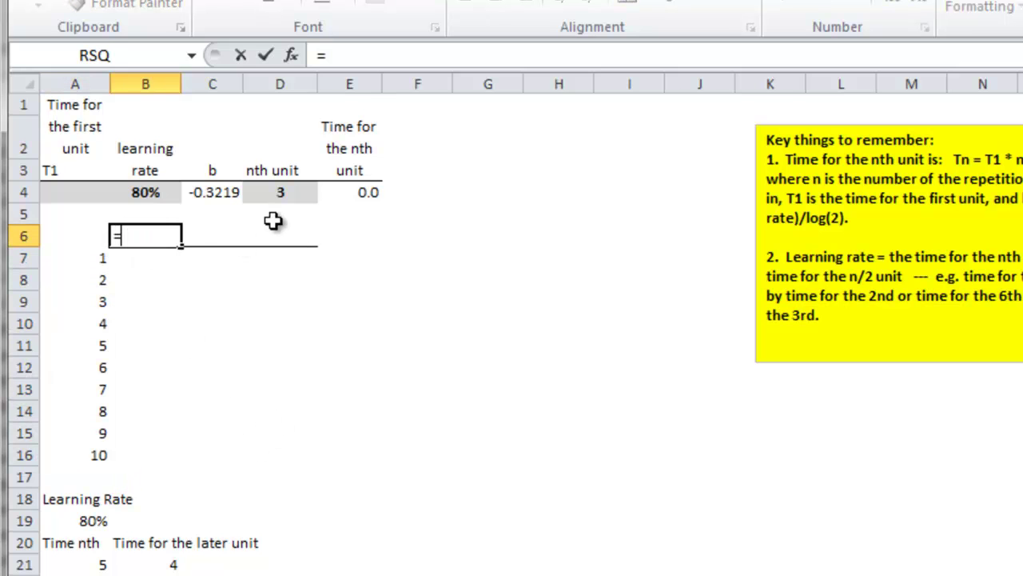
{"action": "left_click", "coordinate": [354, 193]}
{"action": "key", "text": "Return"}
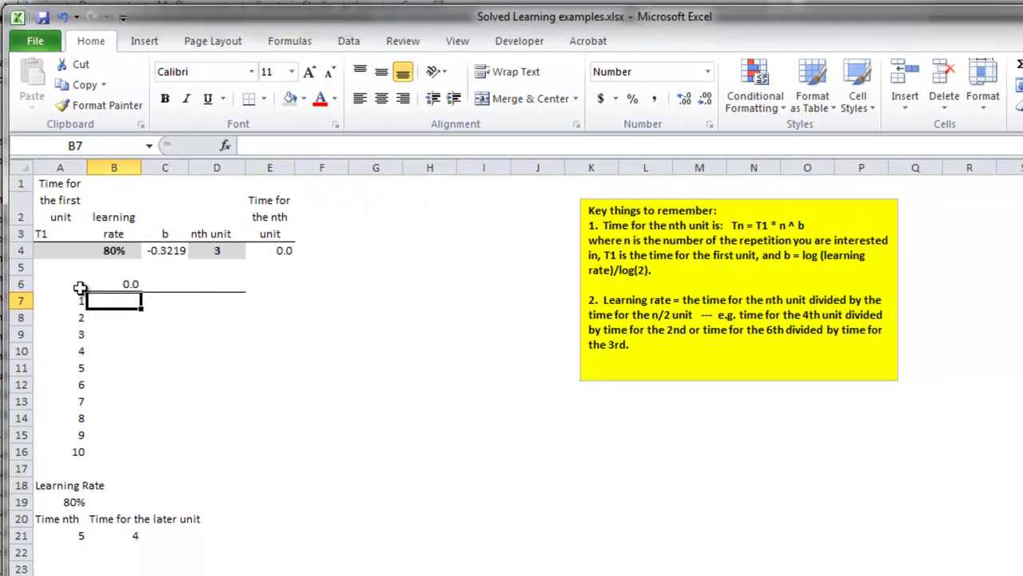
Build a one-variable data table over A6:B16 with D4 as the column input cell.
{"action": "left_click_drag", "start_coordinate": [78, 279], "coordinate": [121, 446]}
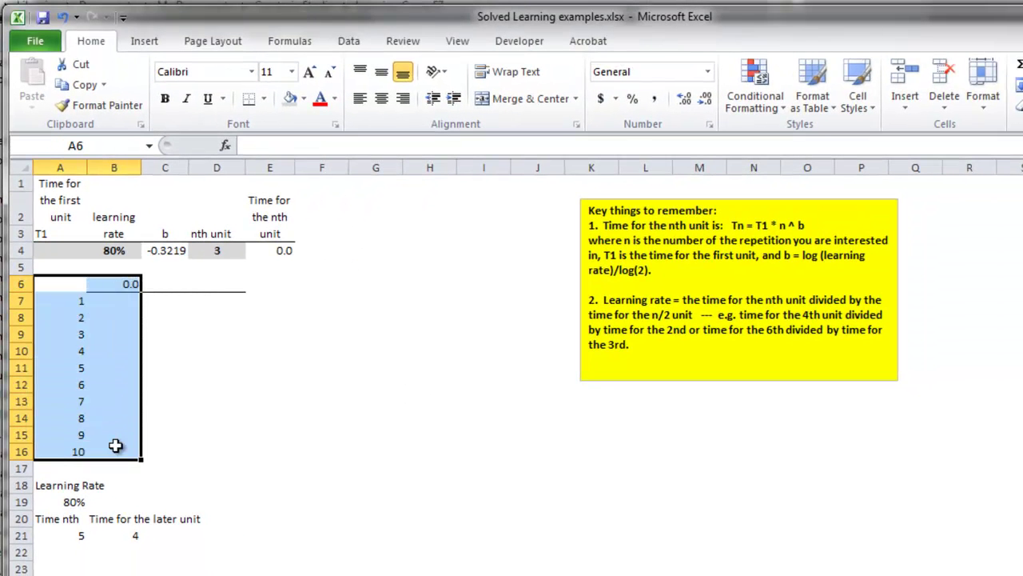
{"action": "left_click", "coordinate": [346, 41]}
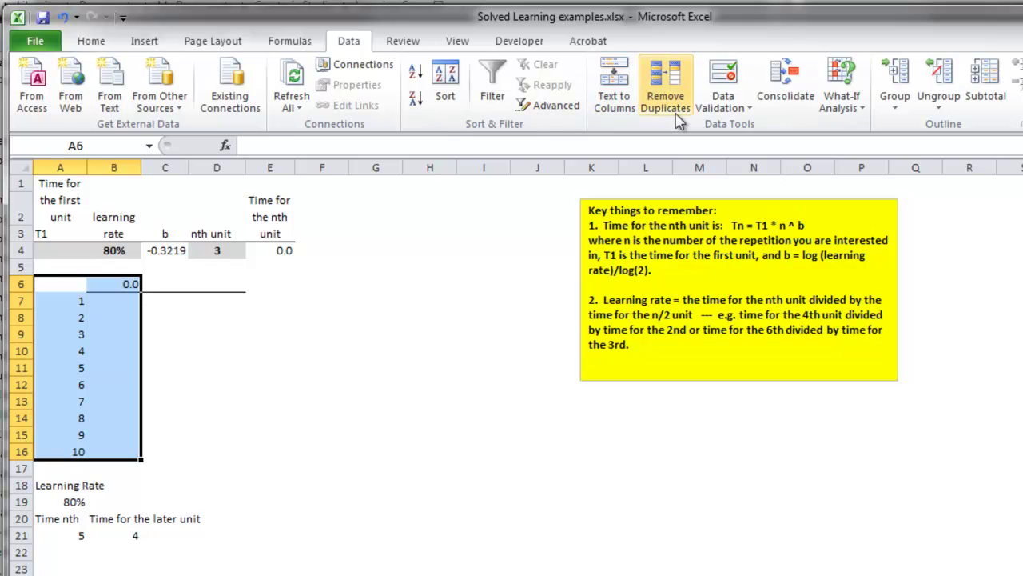
{"action": "left_click", "coordinate": [838, 107]}
{"action": "left_click", "coordinate": [863, 167]}
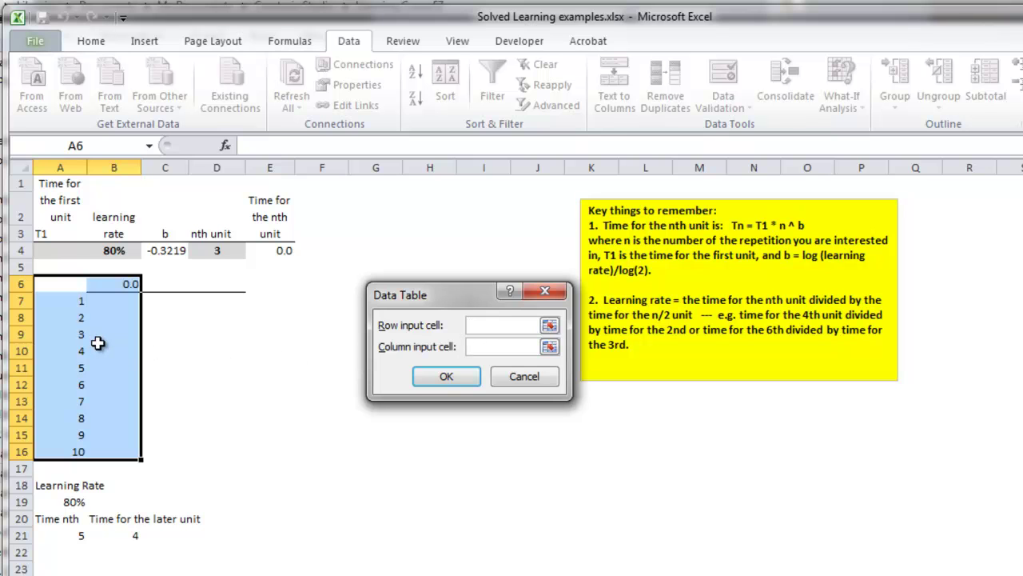
{"action": "left_click", "coordinate": [218, 249]}
{"action": "left_click", "coordinate": [446, 376]}
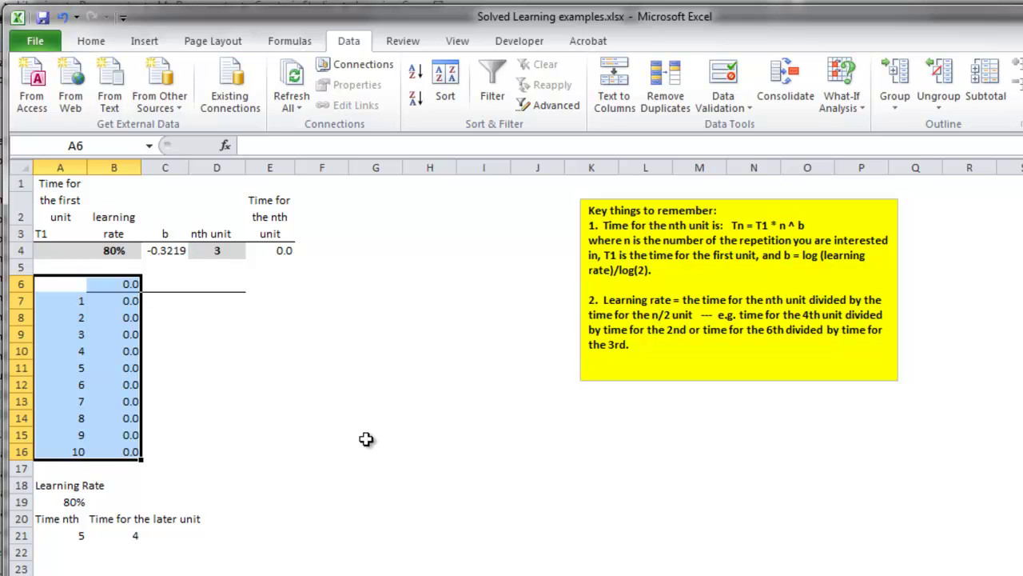
Set the first-unit time in A4 to 12, so the table runs from 12.0 to 5.7.
{"action": "left_click", "coordinate": [51, 250]}
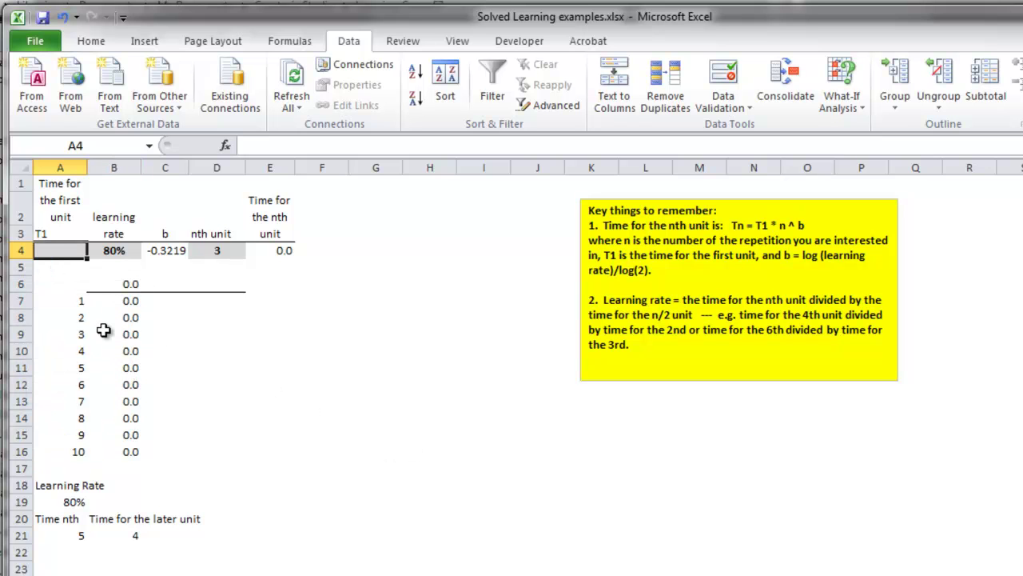
{"action": "type", "text": "12"}
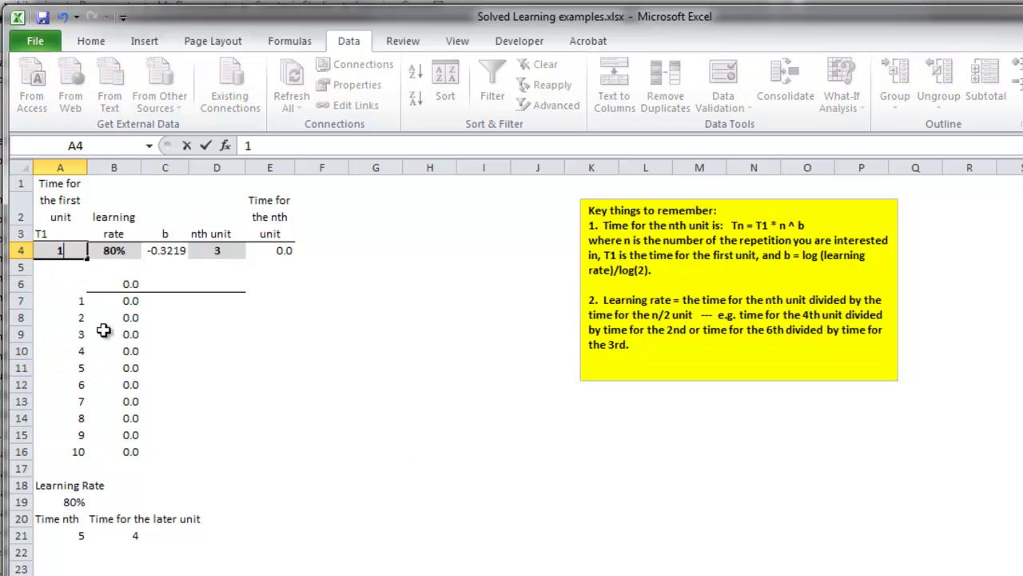
{"action": "key", "text": "Return"}
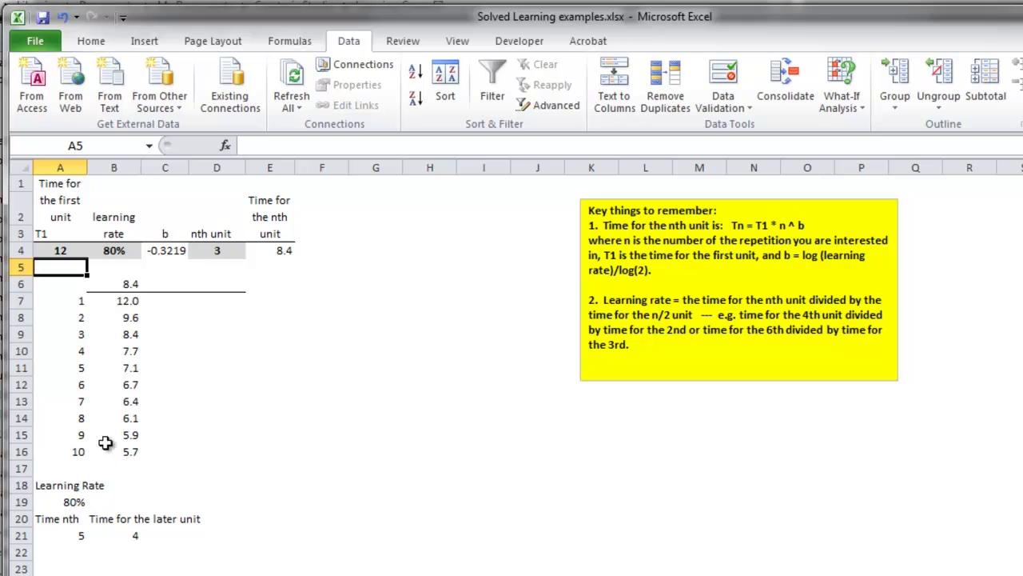
{"action": "left_click", "coordinate": [129, 352]}
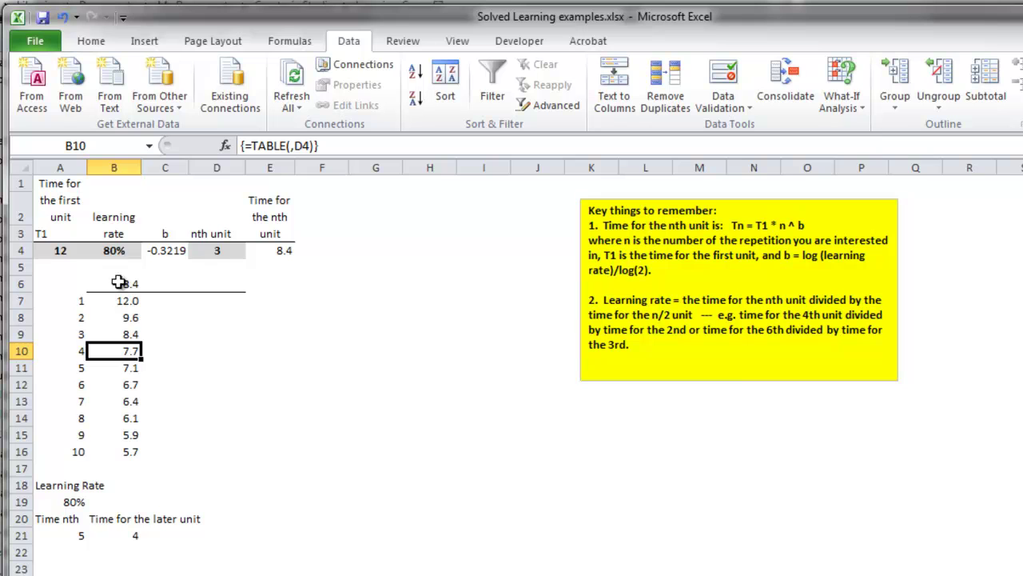
Label A22 '4th unit' and B22 '8th unit' under the example values.
{"action": "left_click", "coordinate": [72, 552]}
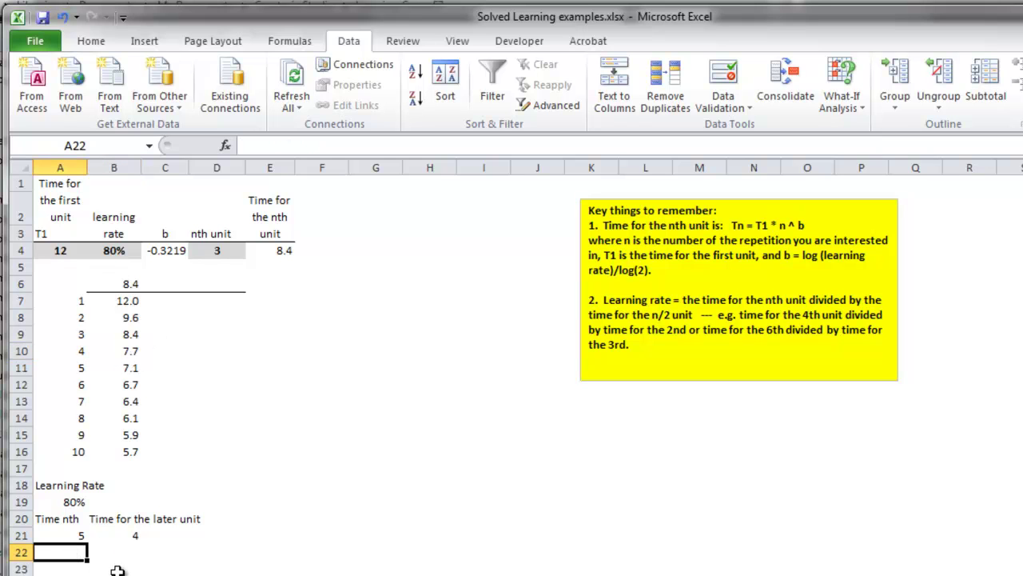
{"action": "type", "text": "4th unit"}
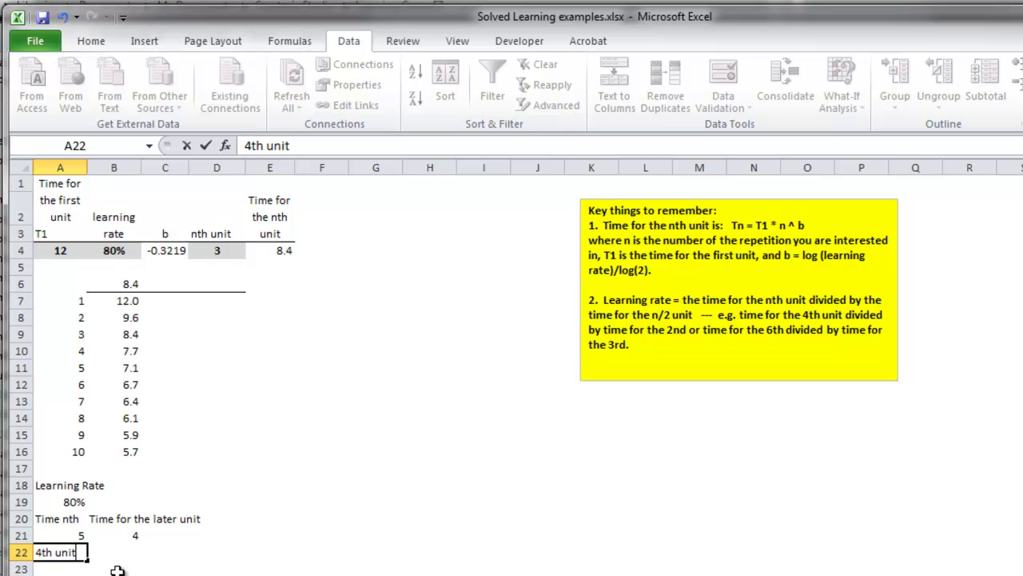
{"action": "key", "text": "Tab"}
{"action": "type", "text": "8"}
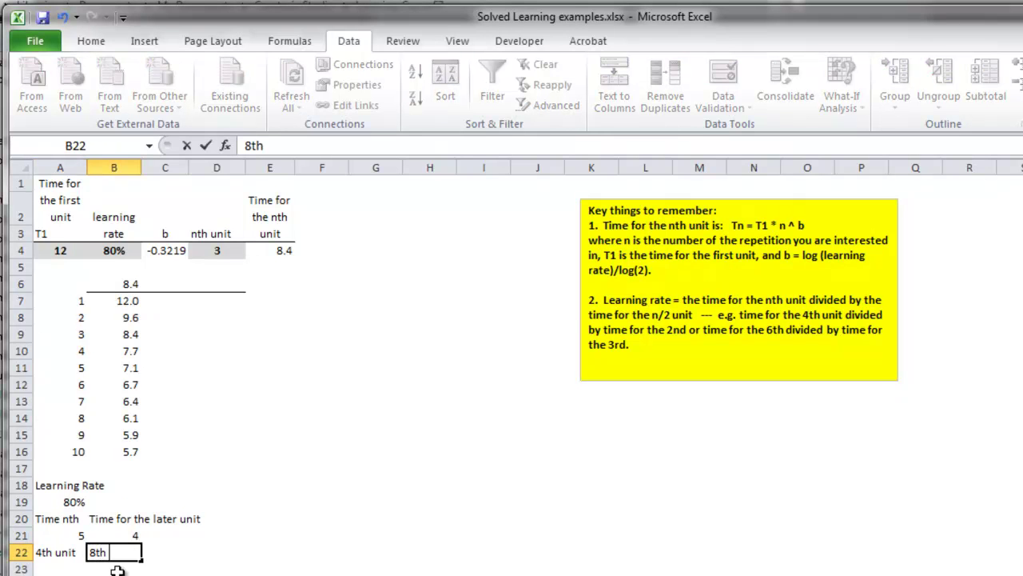
{"action": "type", "text": "t"}
{"action": "key", "text": "Return"}
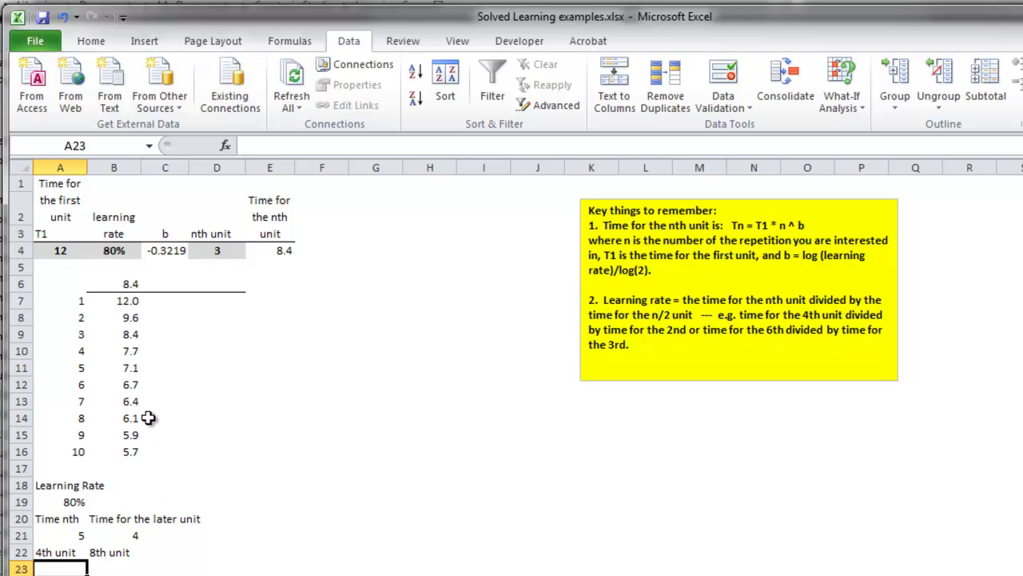
{"action": "left_click", "coordinate": [130, 352]}
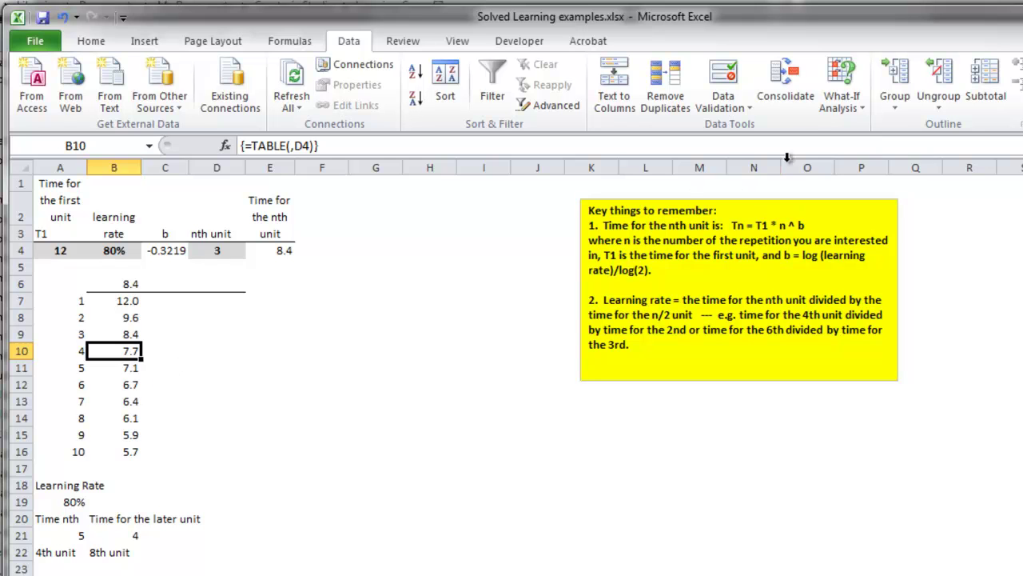
{"action": "left_click", "coordinate": [850, 88]}
{"action": "left_click", "coordinate": [875, 148]}
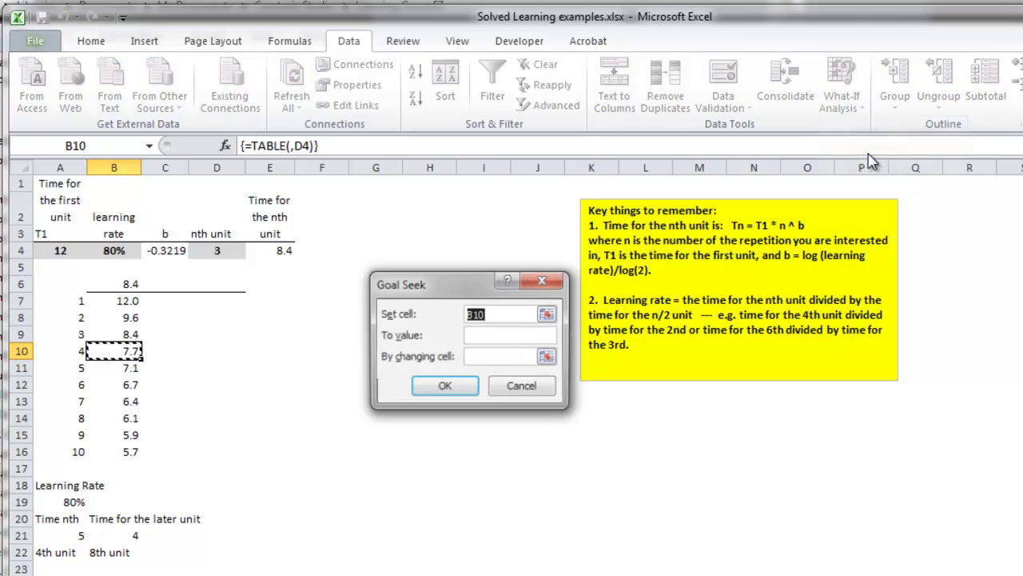
{"action": "left_click", "coordinate": [504, 336]}
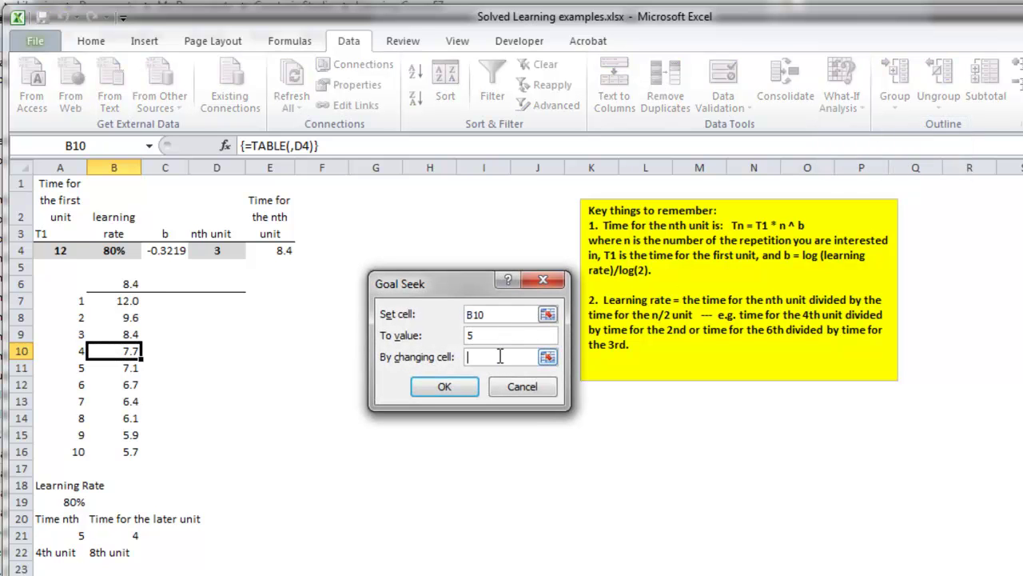
{"action": "left_click", "coordinate": [60, 251]}
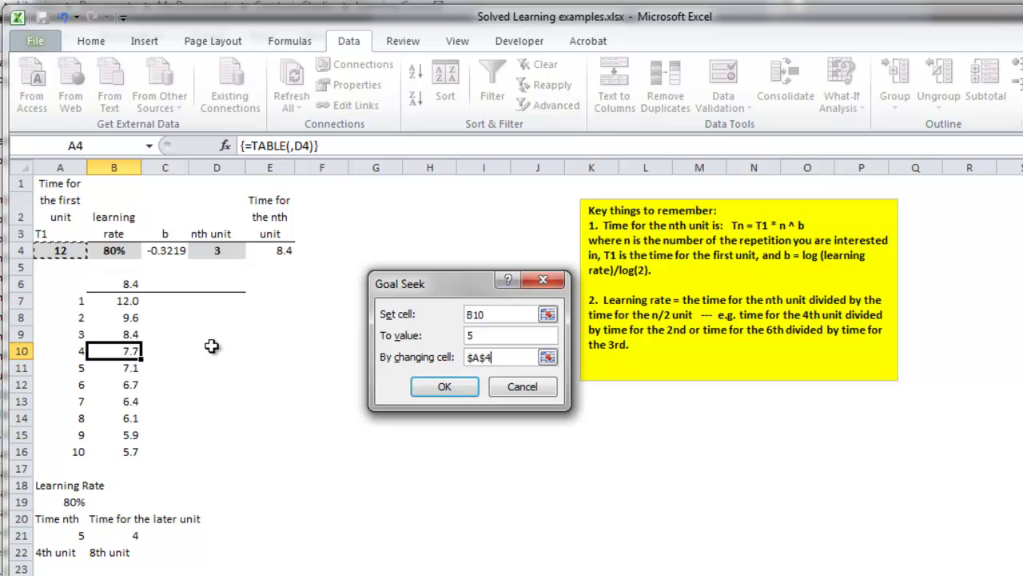
{"action": "left_click", "coordinate": [441, 386]}
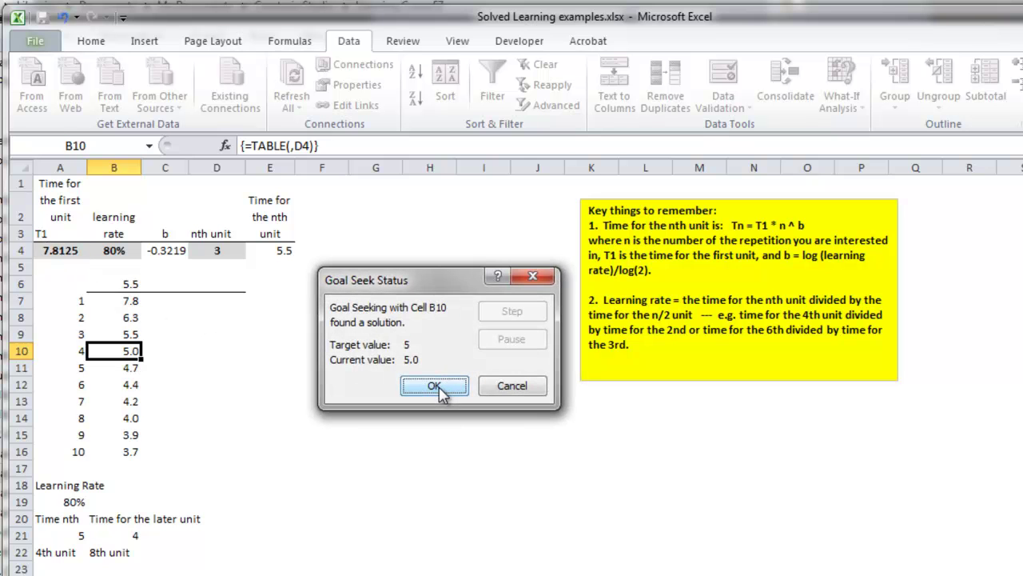
{"action": "left_click", "coordinate": [435, 386]}
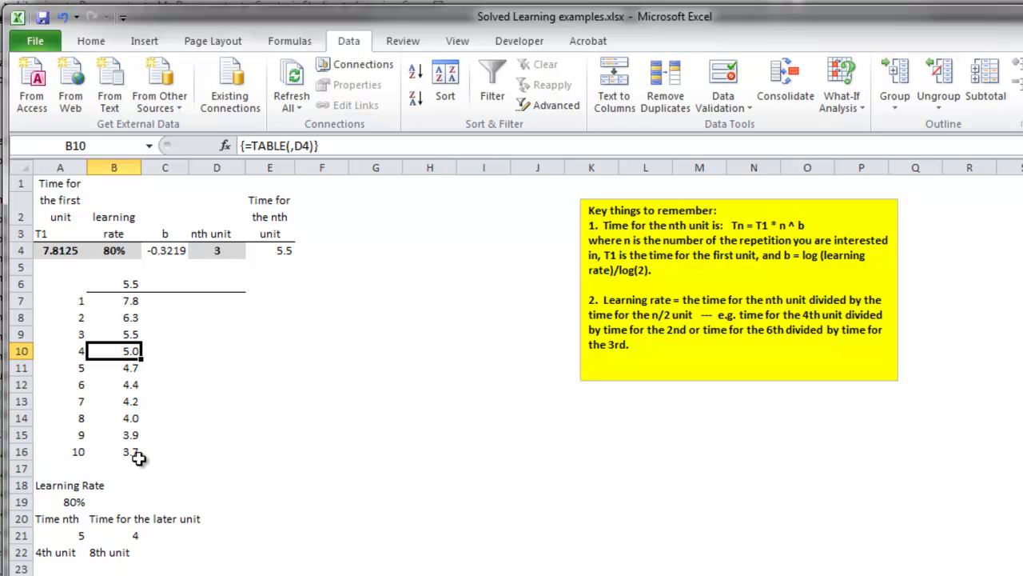
Add the note '<== Less than 1 hour?' in C16 beside unit 10's time of 3.7.
{"action": "left_click", "coordinate": [130, 419]}
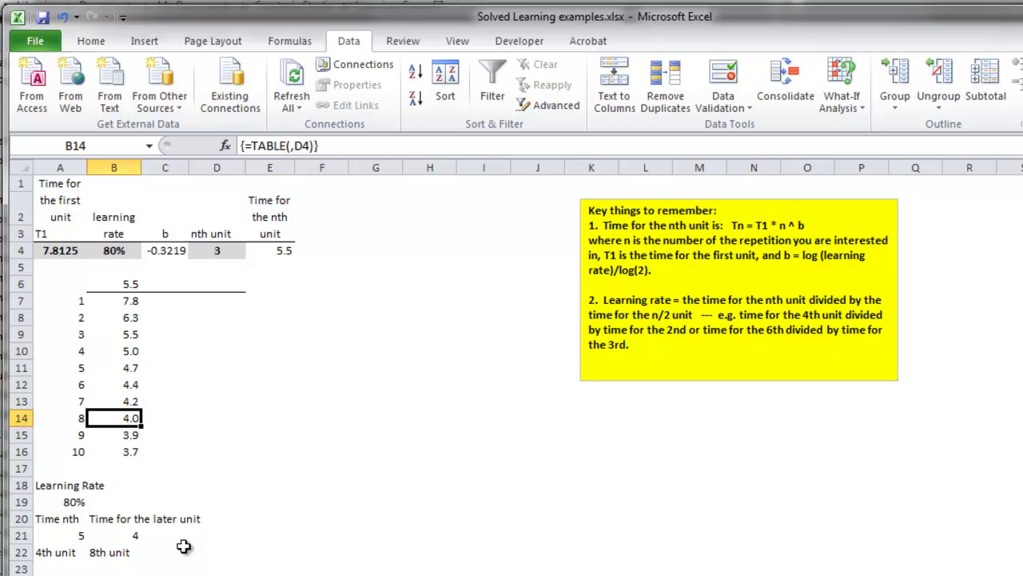
{"action": "left_click", "coordinate": [137, 536]}
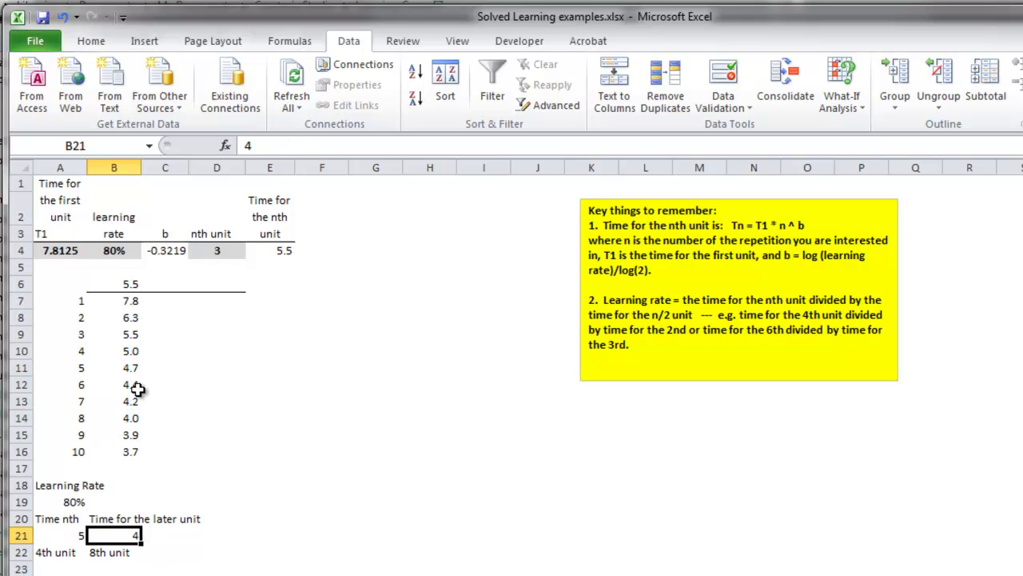
{"action": "left_click", "coordinate": [191, 451]}
{"action": "left_click", "coordinate": [173, 454]}
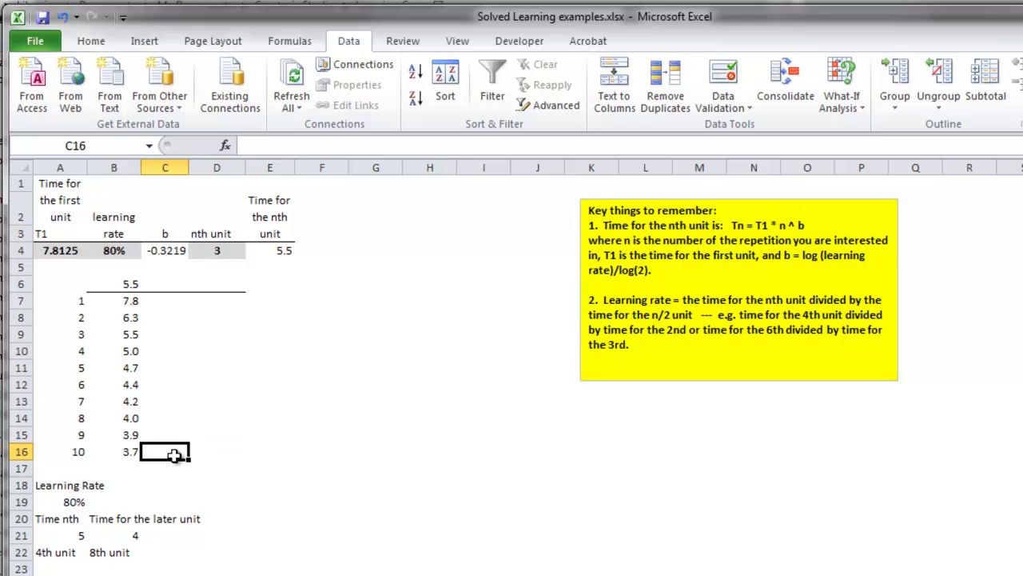
{"action": "type", "text": "<=="}
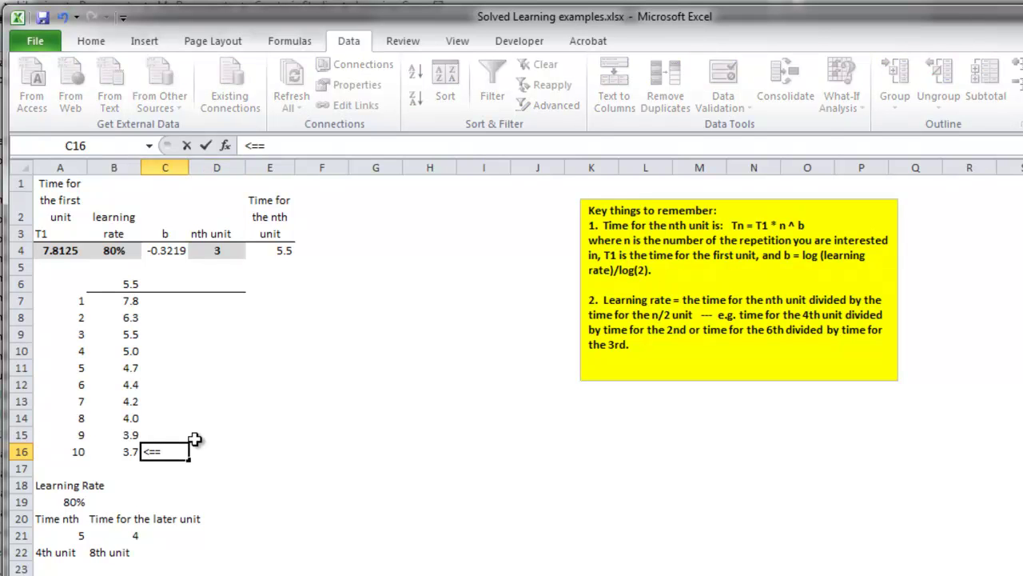
{"action": "type", "text": " Lew"}
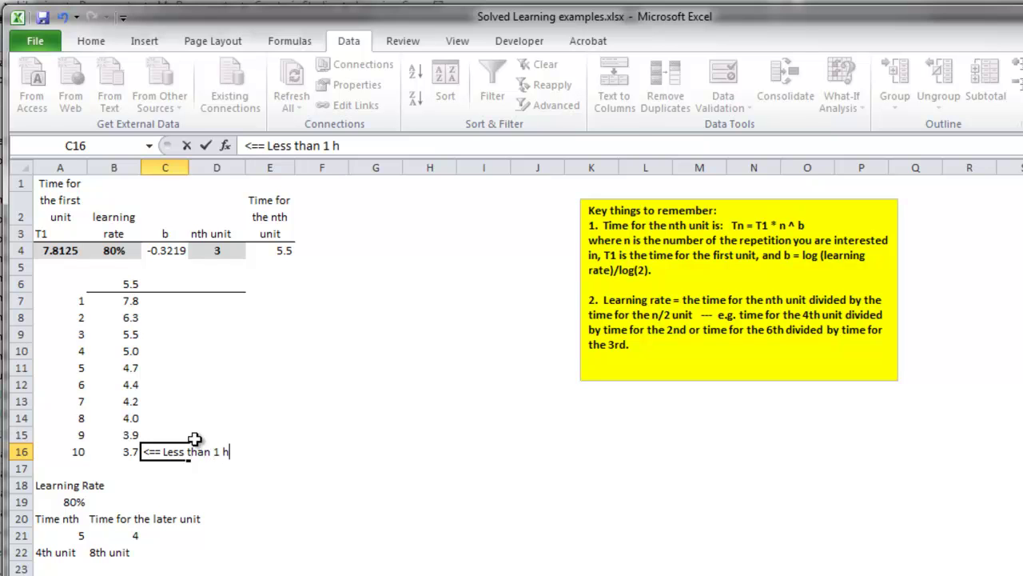
{"action": "type", "text": "?"}
{"action": "key", "text": "Return"}
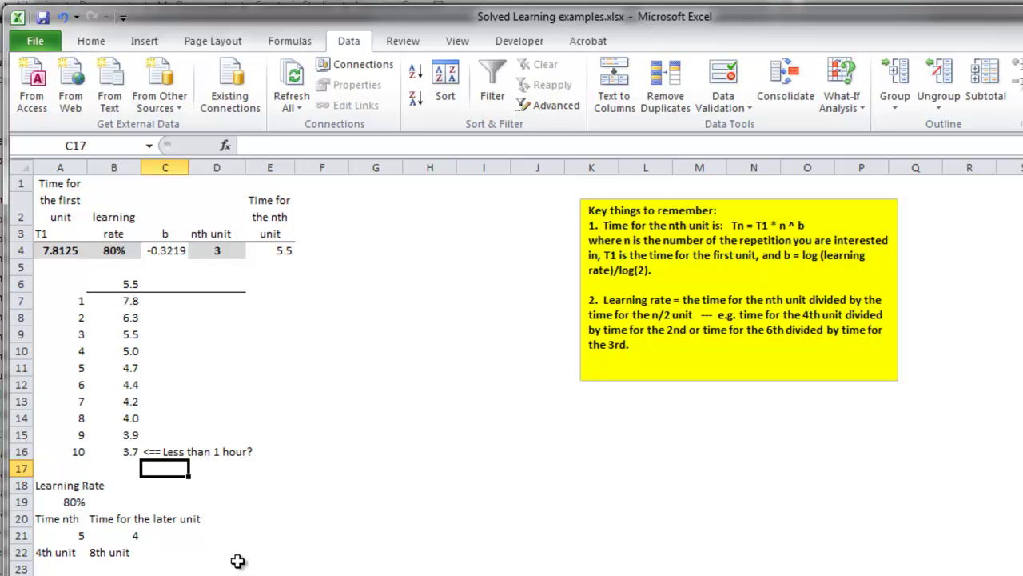
Change the example times to 4 in A21 and 3 in B21.
{"action": "left_click", "coordinate": [66, 537]}
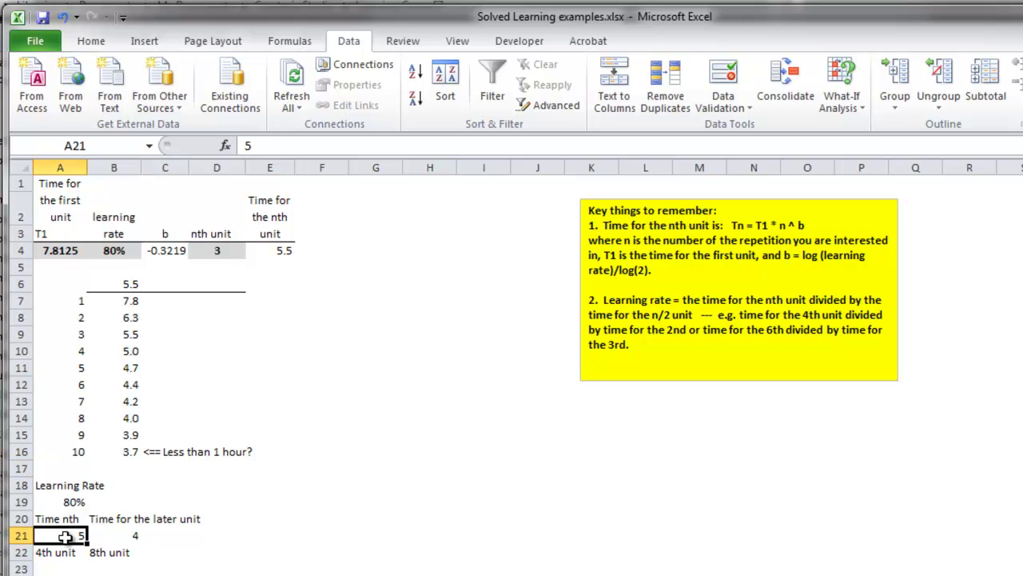
{"action": "type", "text": "4"}
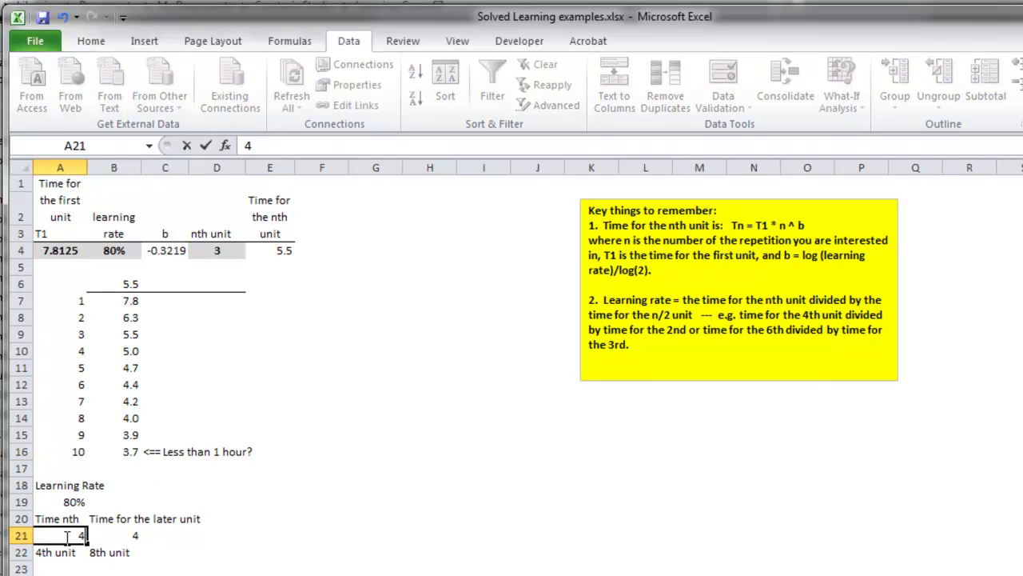
{"action": "key", "text": "Tab"}
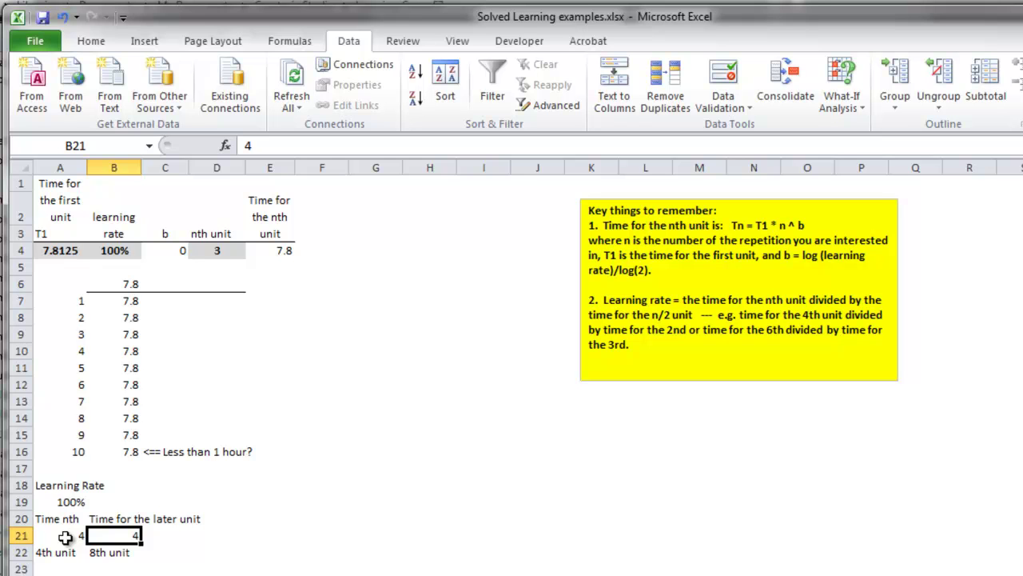
{"action": "type", "text": "3"}
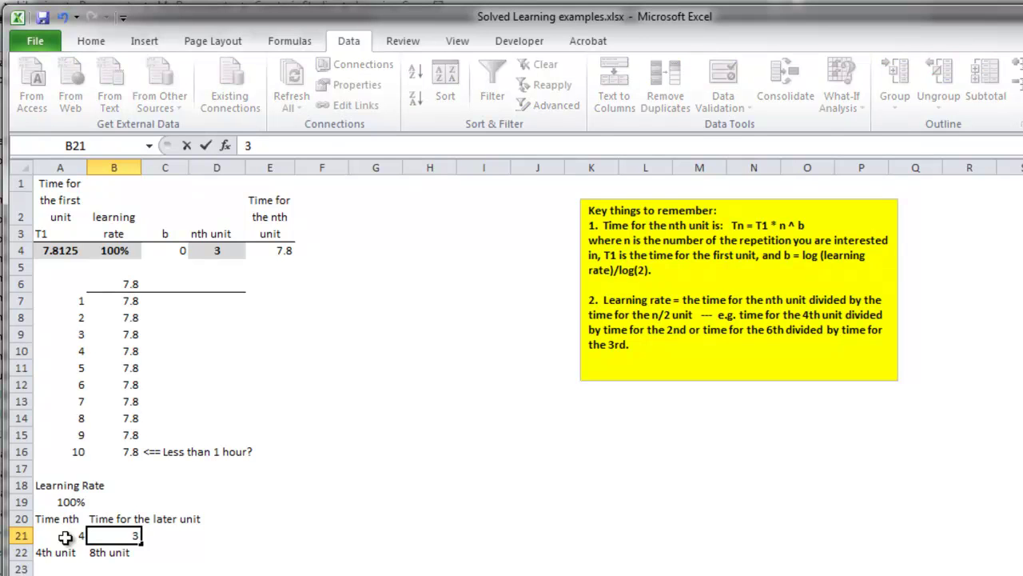
{"action": "left_click", "coordinate": [49, 555]}
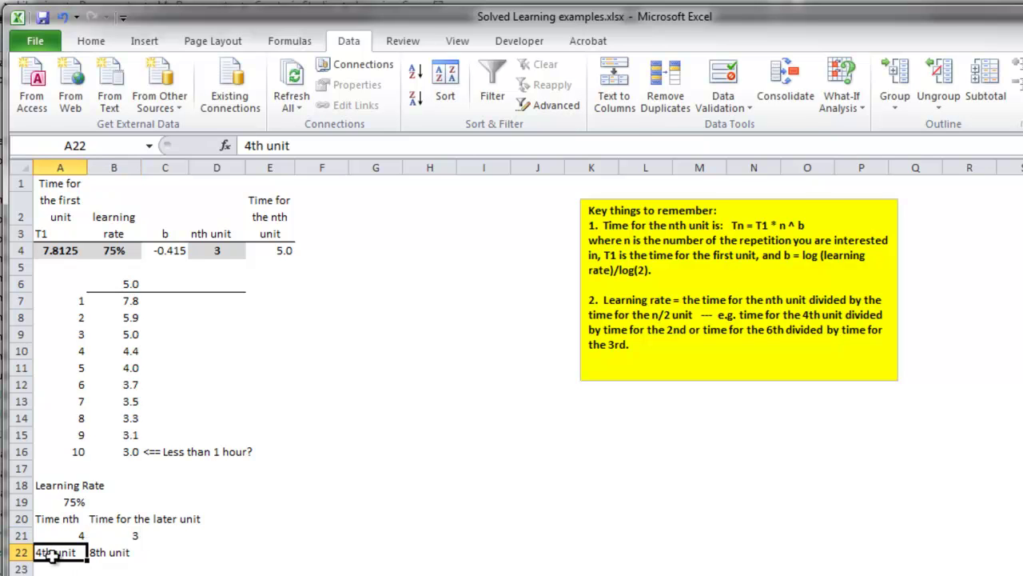
Relabel A22 as '3rd unit' and B22 as '6th unit', giving a 75% learning rate.
{"action": "double_click", "coordinate": [53, 552]}
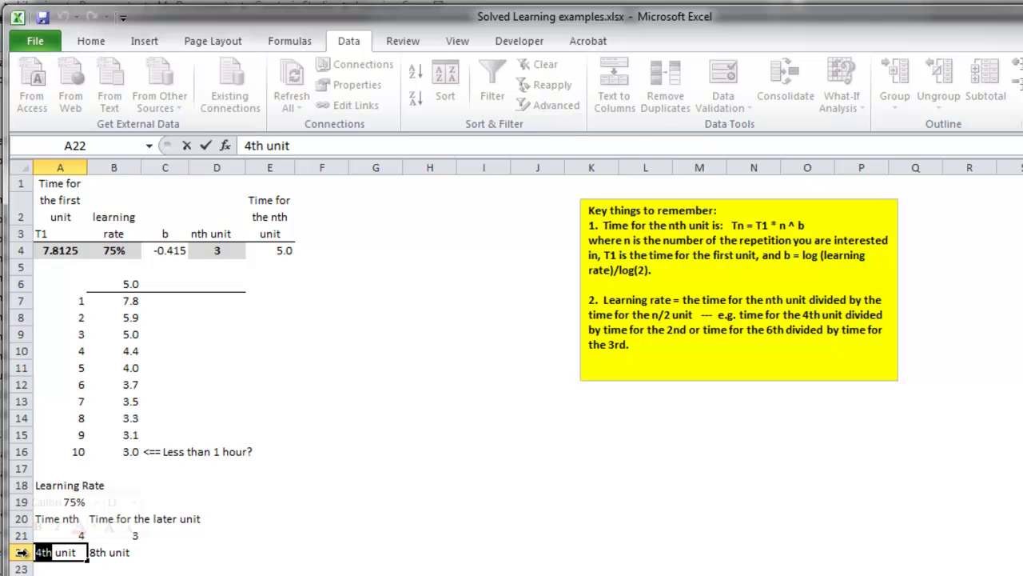
{"action": "type", "text": "3rd"}
{"action": "left_click", "coordinate": [94, 552]}
{"action": "double_click", "coordinate": [106, 553]}
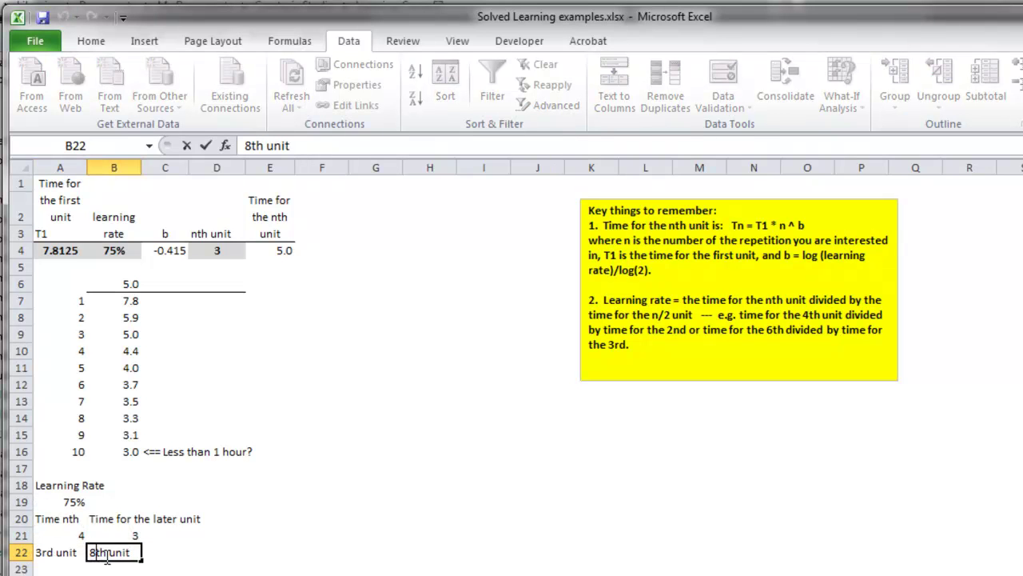
{"action": "type", "text": "6\\"}
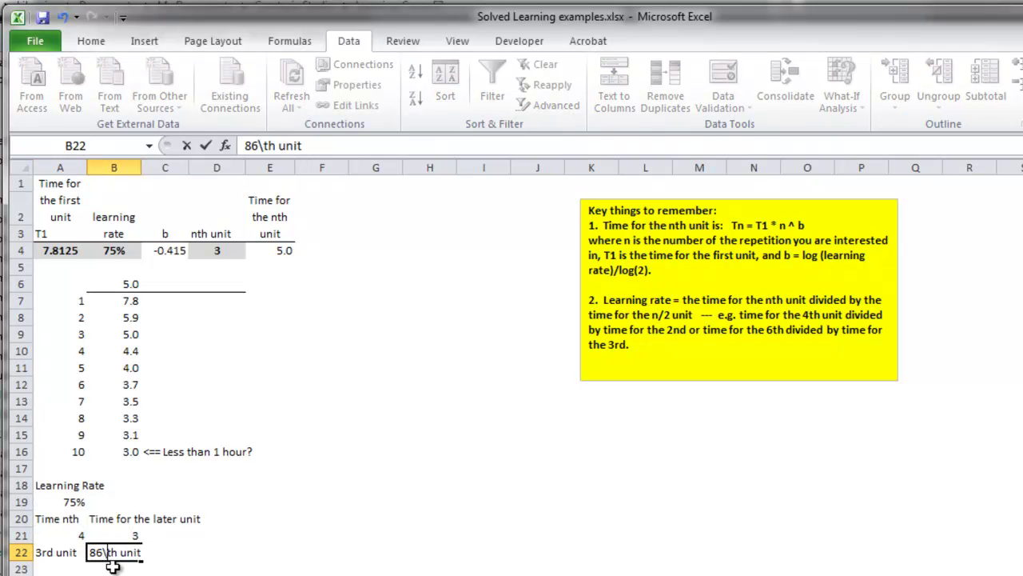
{"action": "key", "text": "BackSpace"}
{"action": "key", "text": "BackSpace"}
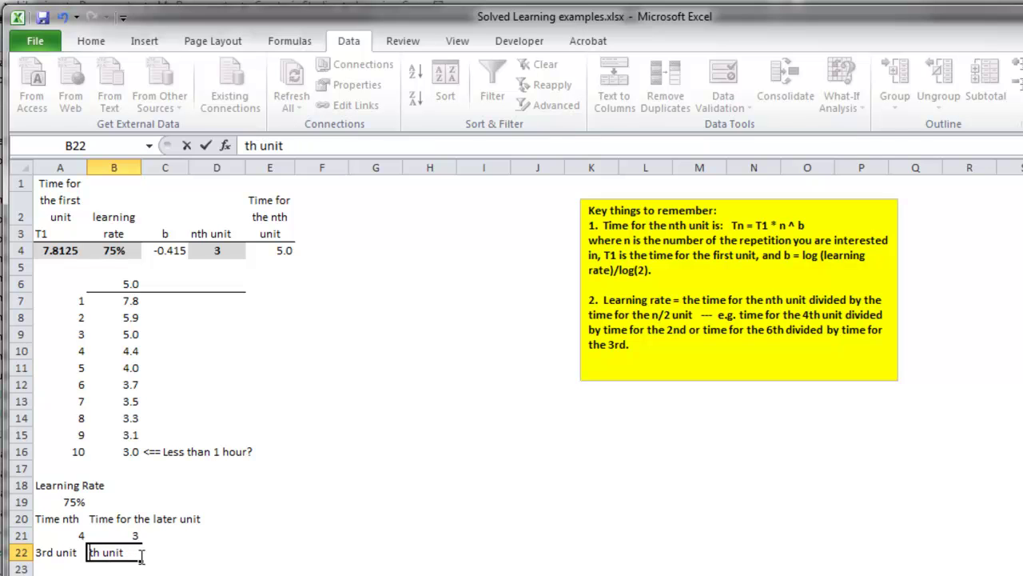
{"action": "type", "text": "5"}
{"action": "key", "text": "BackSpace"}
{"action": "type", "text": "6"}
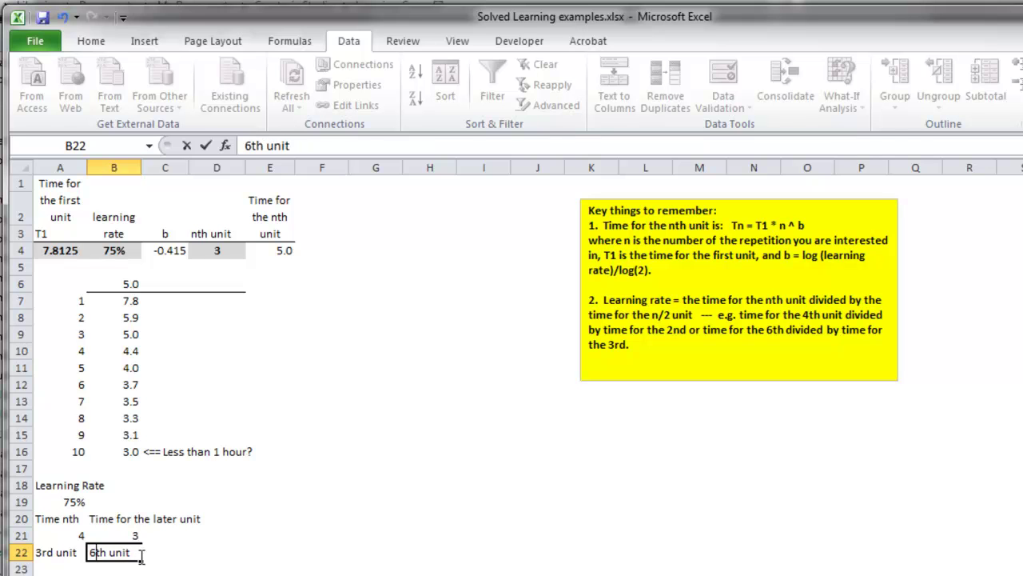
{"action": "key", "text": "Return"}
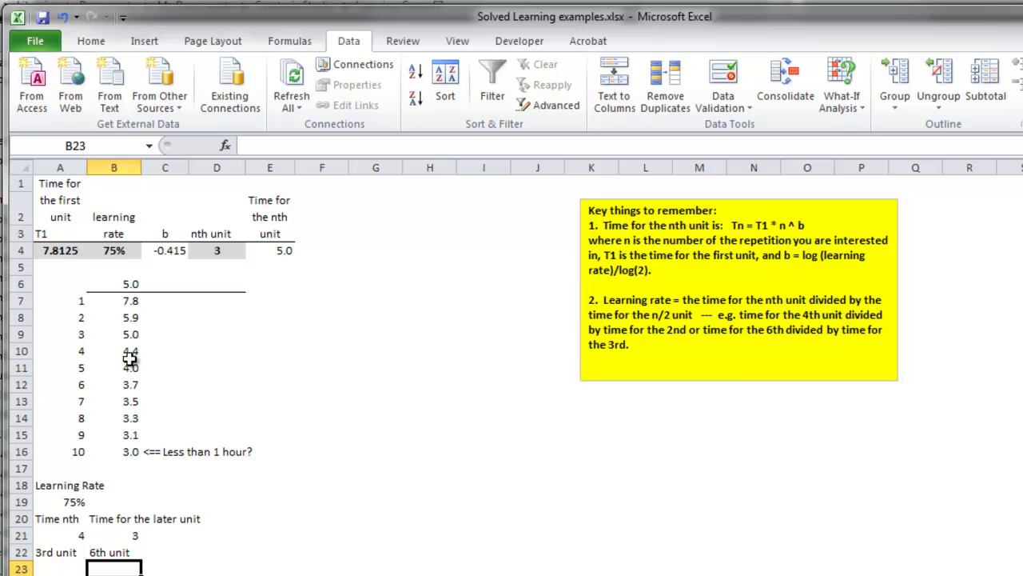
{"action": "left_click", "coordinate": [130, 351]}
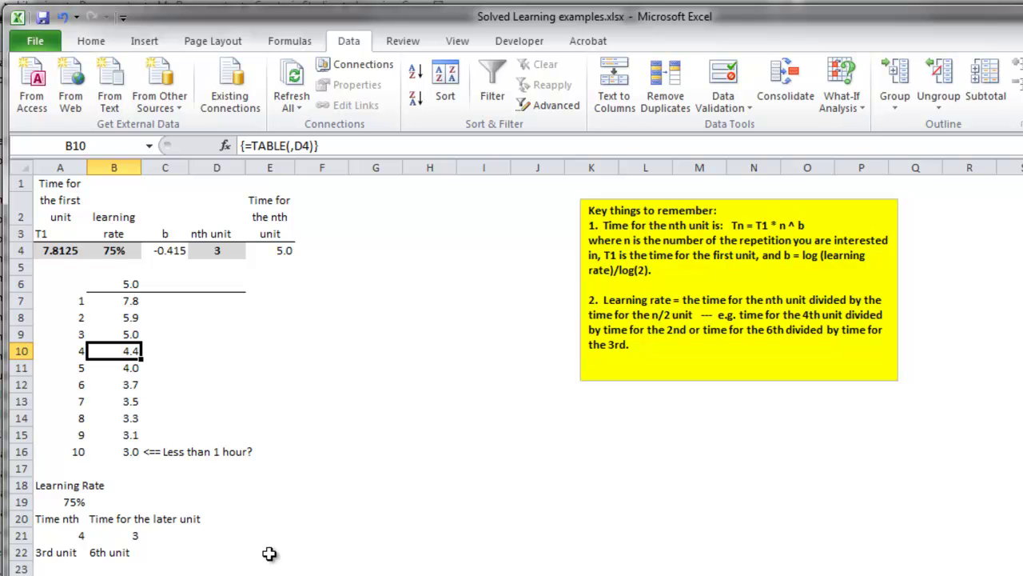
Copy block A1:E22 to G1 and move the yellow note clear of the copy.
{"action": "left_click_drag", "start_coordinate": [279, 548], "coordinate": [22, 194]}
{"action": "key", "text": "ctrl+c"}
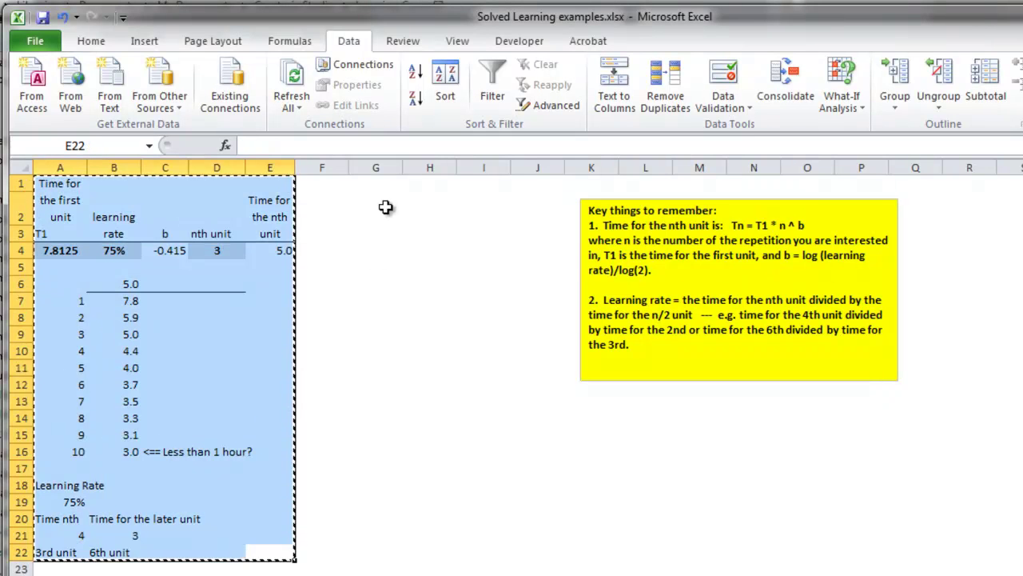
{"action": "left_click", "coordinate": [367, 191]}
{"action": "key", "text": "ctrl+v"}
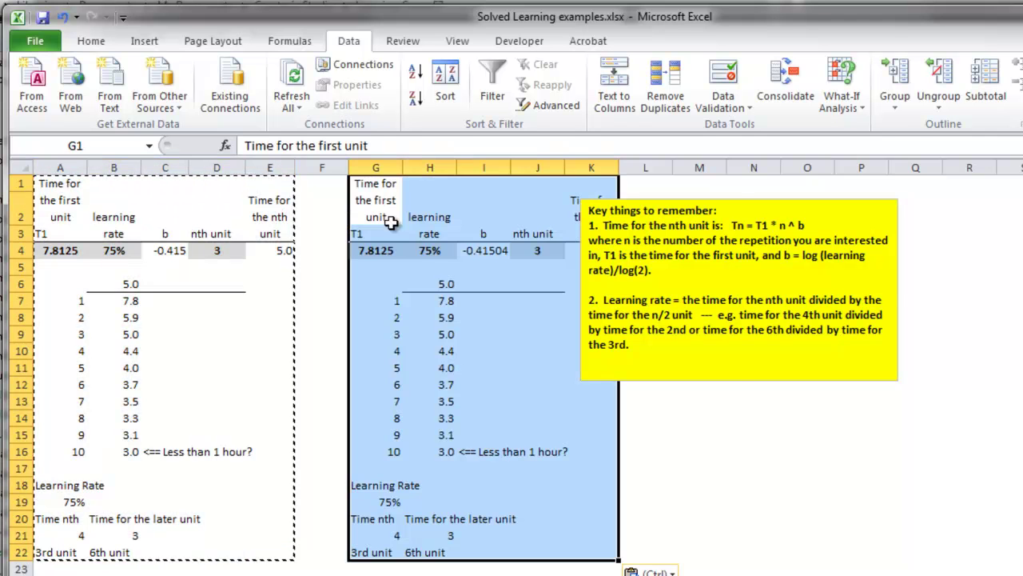
{"action": "left_click", "coordinate": [736, 198]}
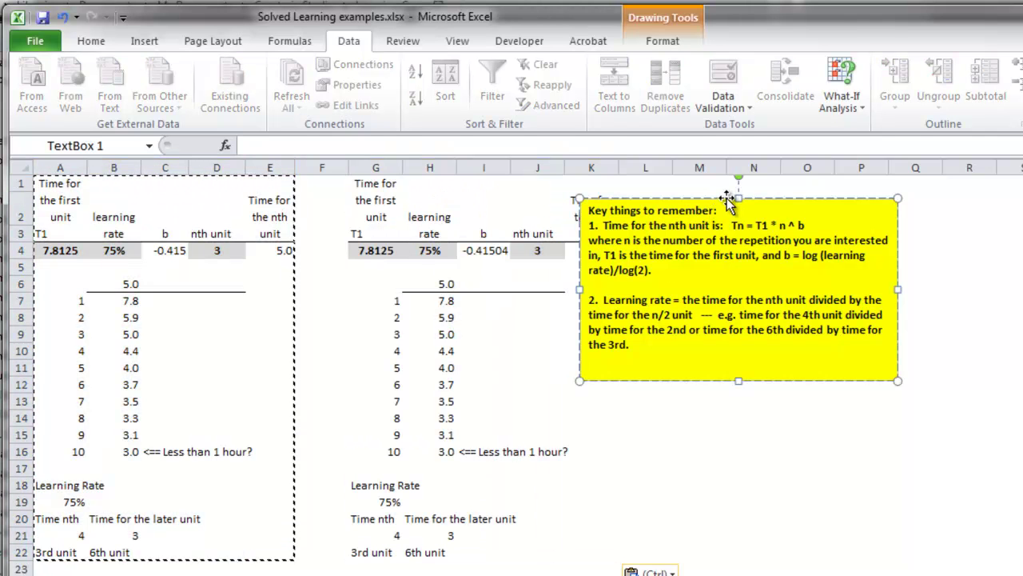
{"action": "left_click_drag", "start_coordinate": [735, 197], "coordinate": [799, 202]}
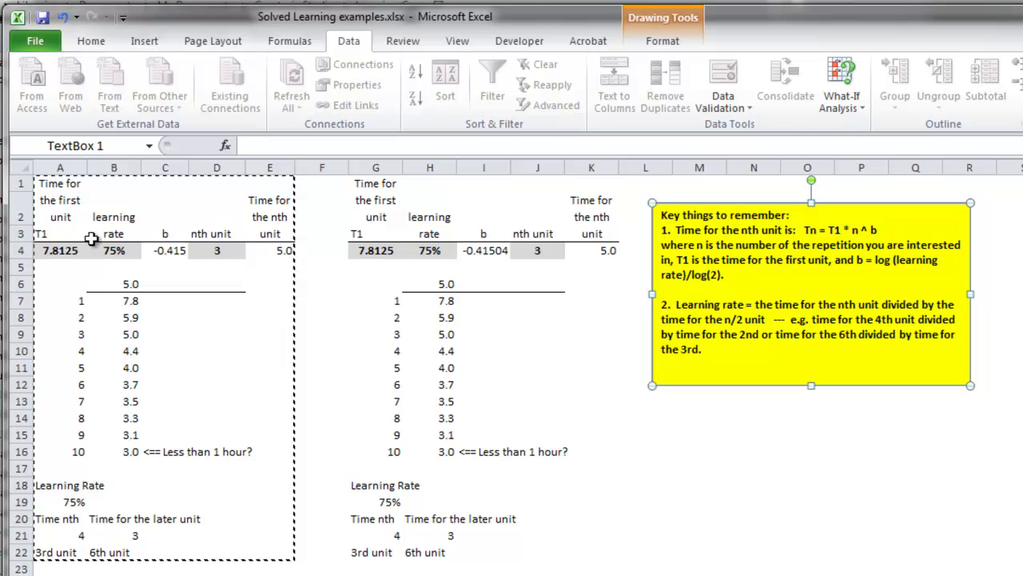
Restore the original example times to 5 and 4, then check the 75% copy's values.
{"action": "left_click", "coordinate": [75, 537]}
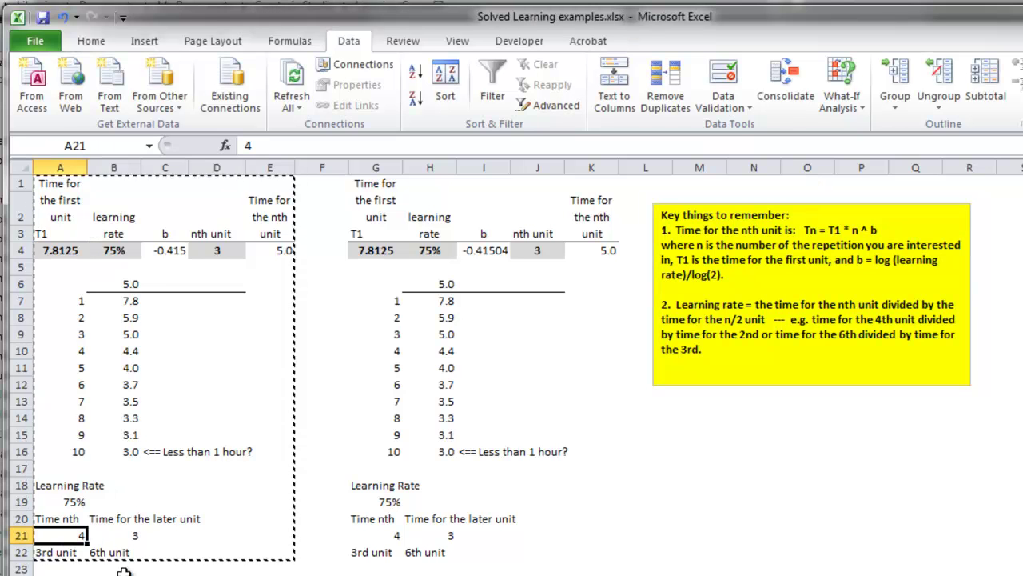
{"action": "type", "text": "5"}
{"action": "key", "text": "Right"}
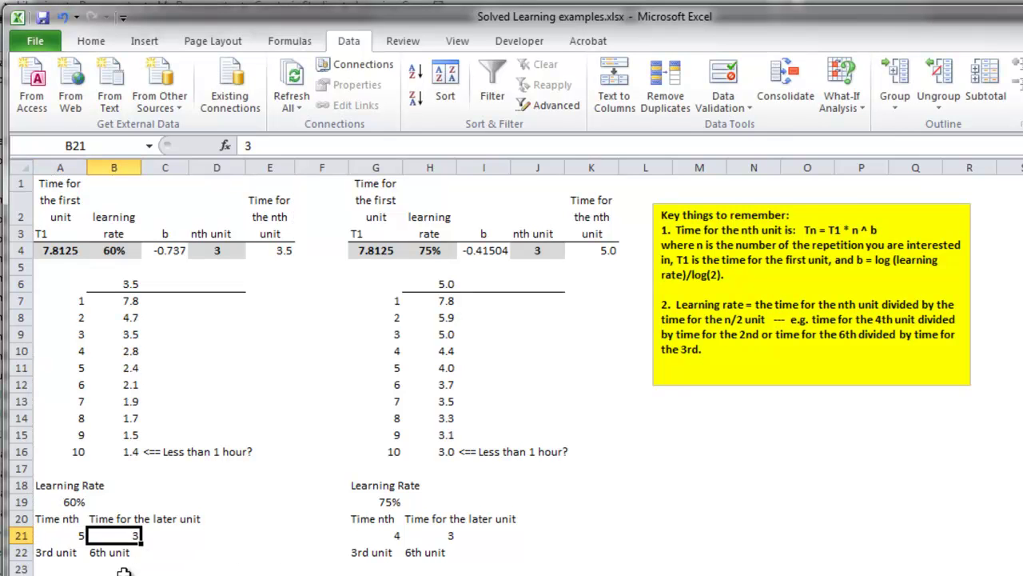
{"action": "type", "text": "4"}
{"action": "key", "text": "Return"}
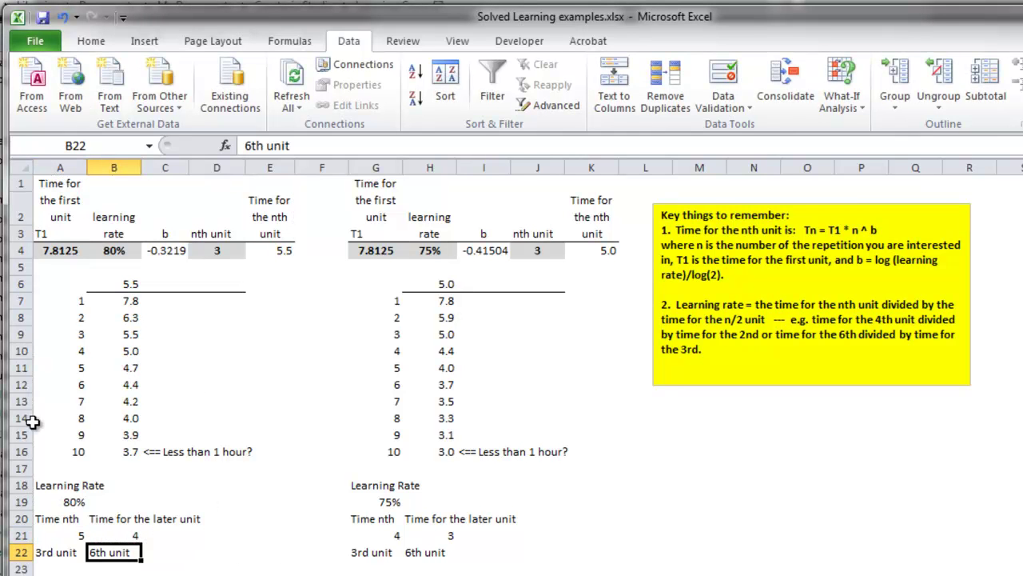
{"action": "left_click", "coordinate": [386, 541]}
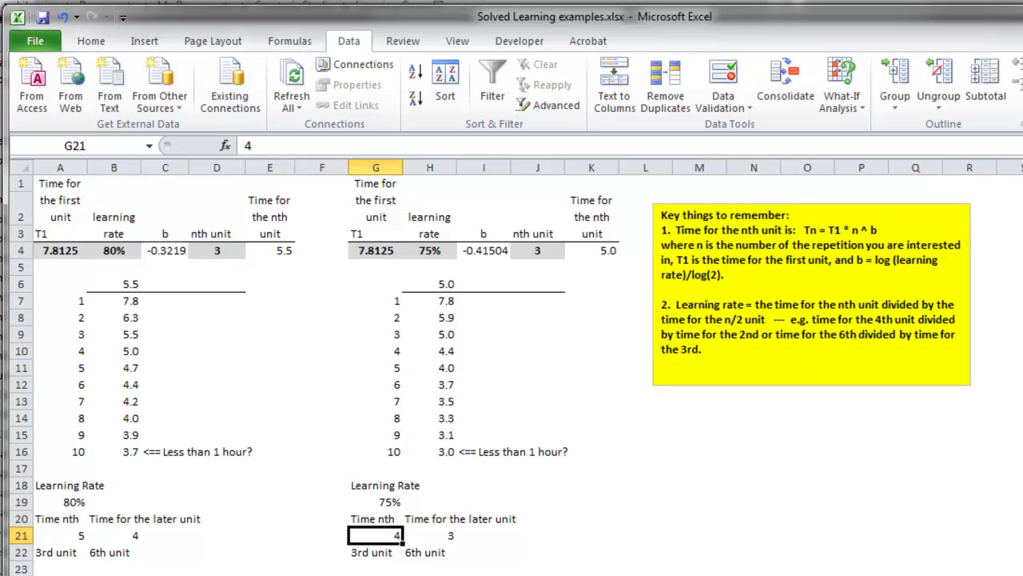
{"action": "left_click", "coordinate": [430, 534]}
{"action": "left_click", "coordinate": [430, 551]}
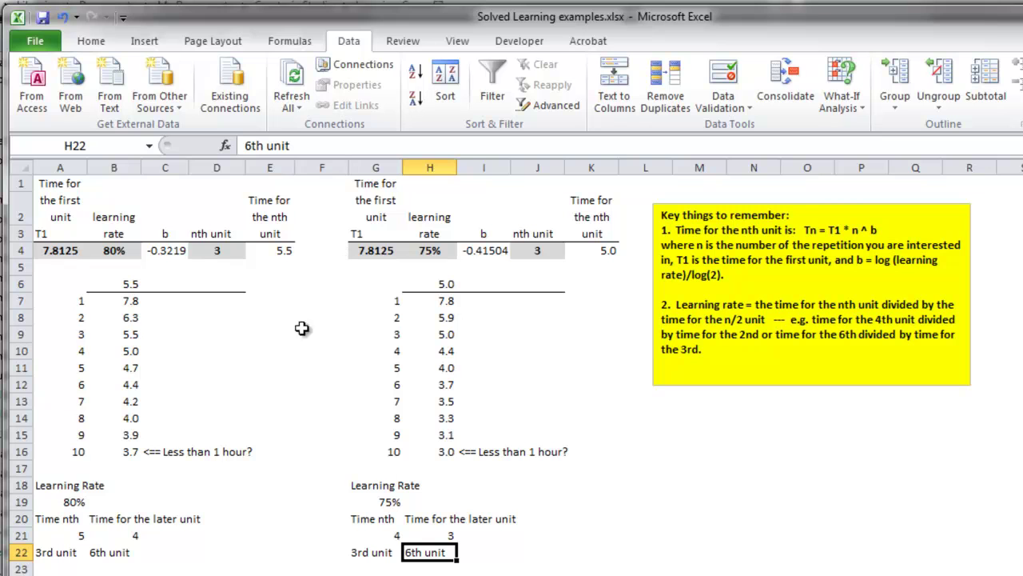
{"action": "left_click", "coordinate": [443, 353]}
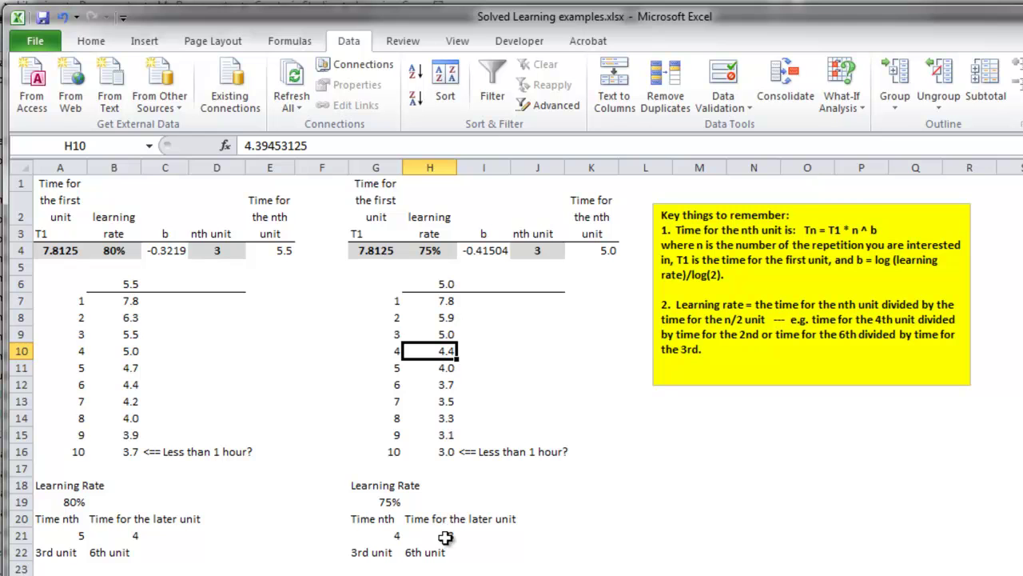
Try a Goal Seek on H12 by changing G4, then dismiss the formula error and cancel.
{"action": "left_click", "coordinate": [444, 386]}
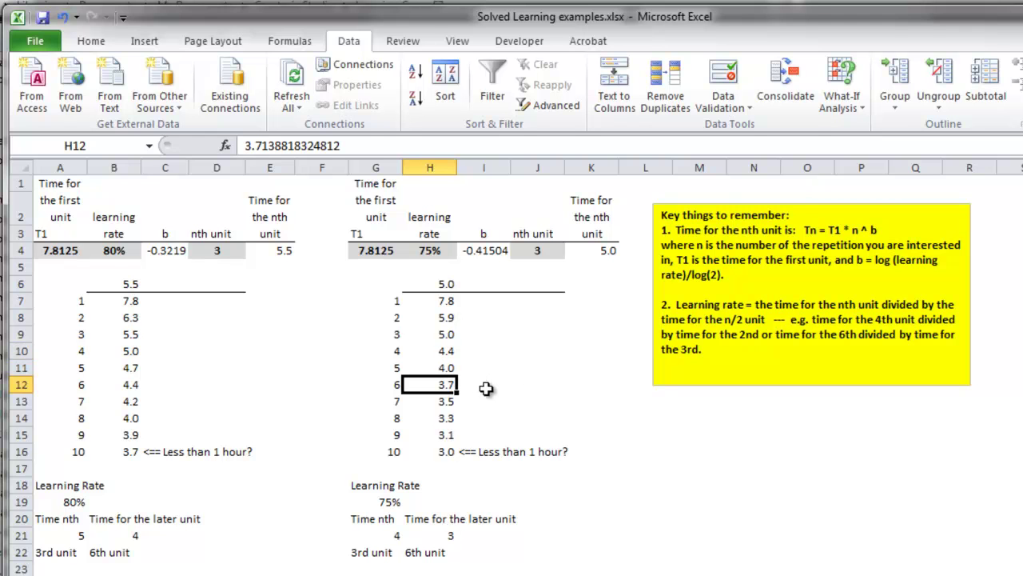
{"action": "left_click", "coordinate": [847, 104]}
{"action": "left_click", "coordinate": [852, 146]}
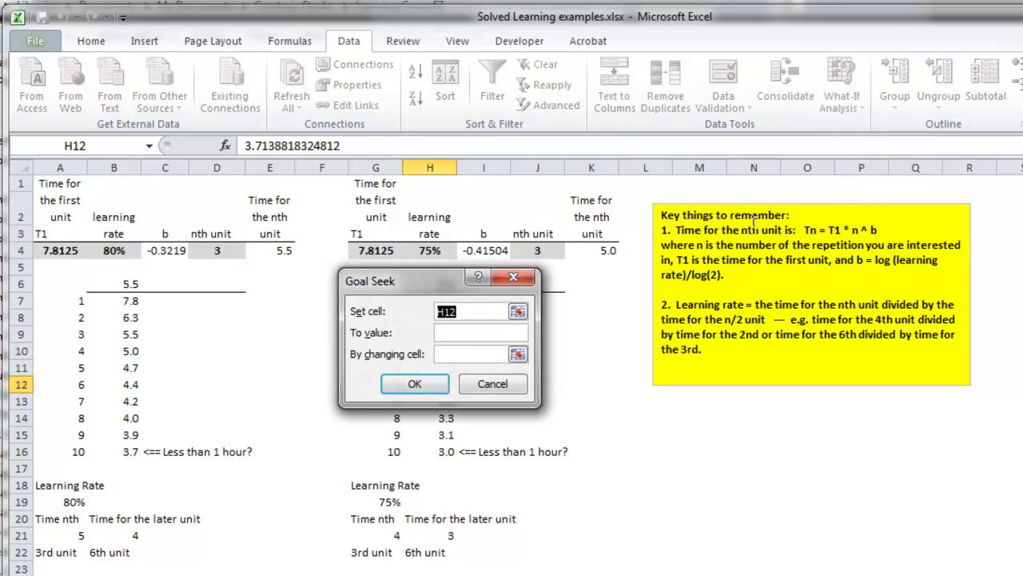
{"action": "left_click_drag", "start_coordinate": [472, 280], "coordinate": [292, 331]}
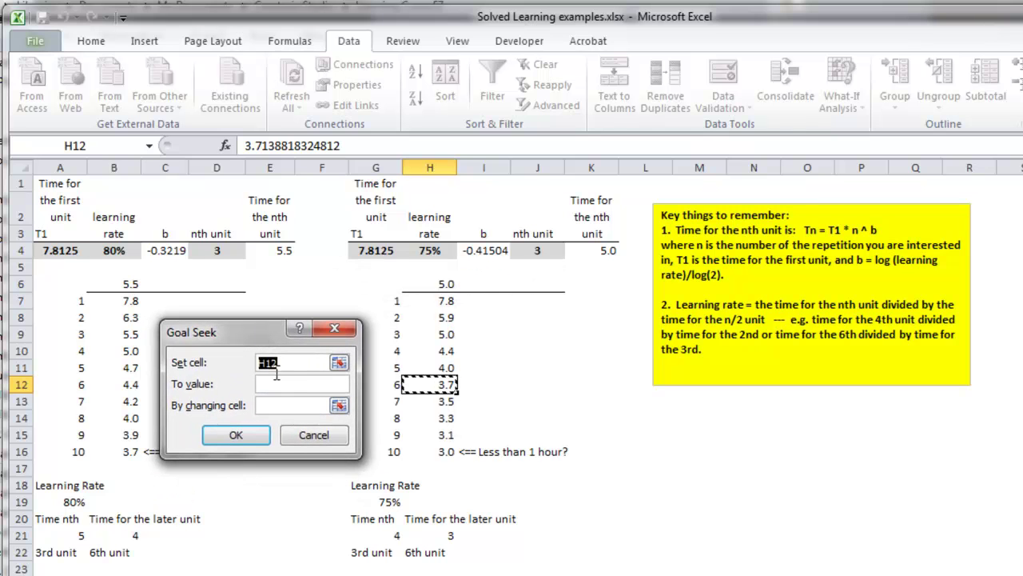
{"action": "left_click", "coordinate": [292, 386]}
{"action": "left_click", "coordinate": [375, 250]}
{"action": "left_click", "coordinate": [232, 438]}
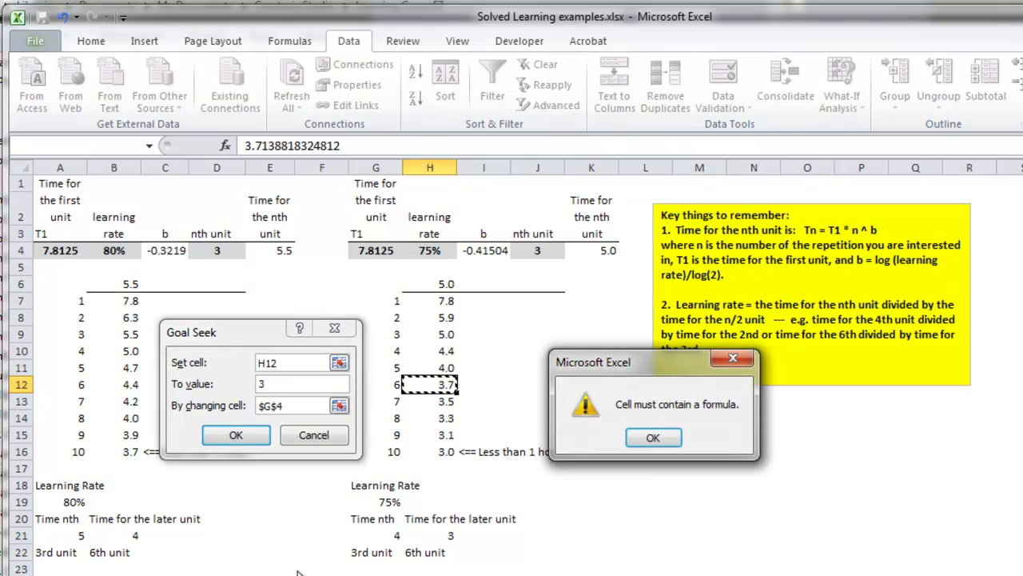
{"action": "left_click", "coordinate": [650, 436]}
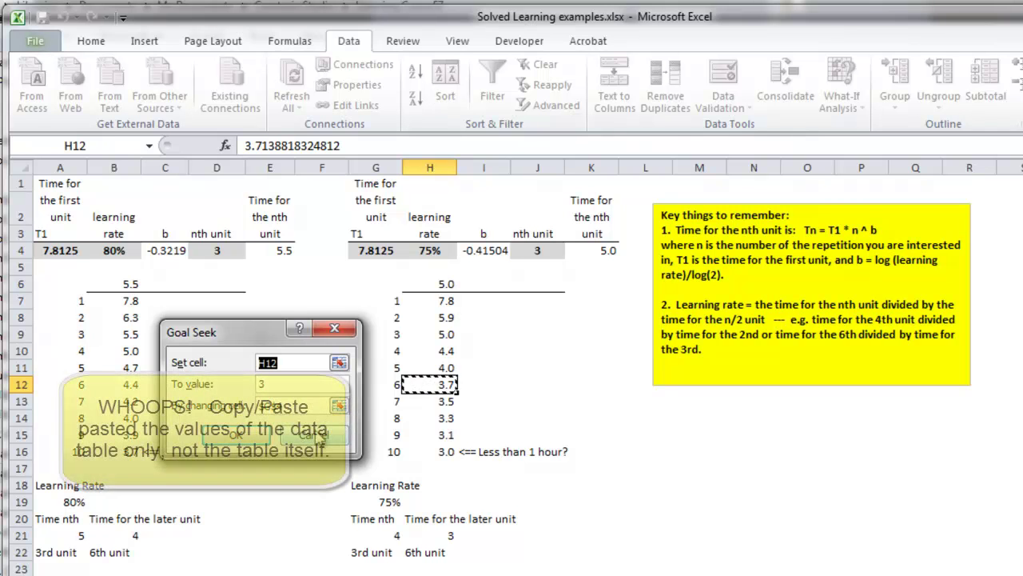
{"action": "key", "text": "Escape"}
{"action": "left_click", "coordinate": [434, 367]}
Inspect G7, G8 and the 80% TABLE formula, then select the 75% range G6:H16.
{"action": "left_click", "coordinate": [396, 387]}
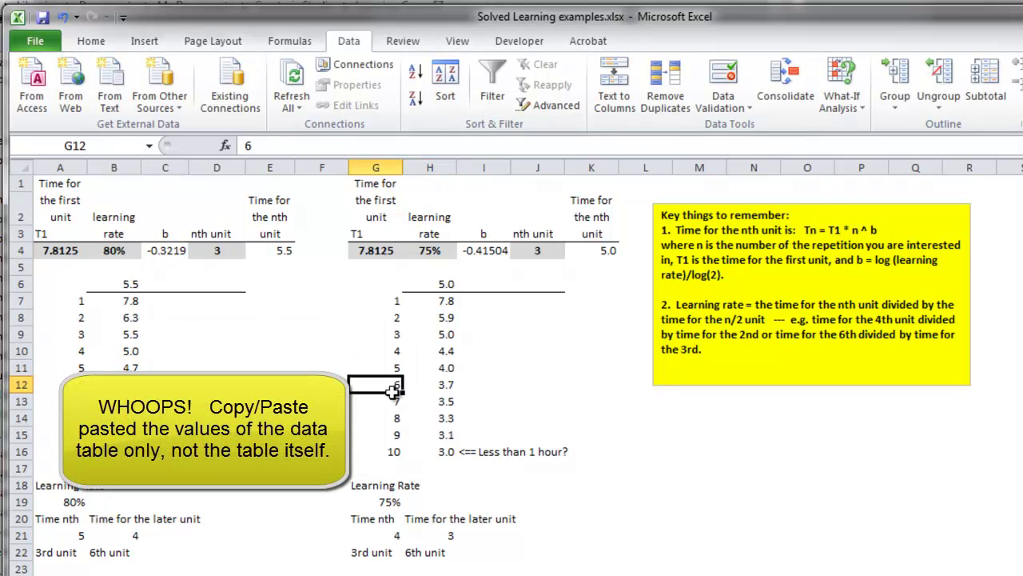
{"action": "left_click", "coordinate": [396, 304]}
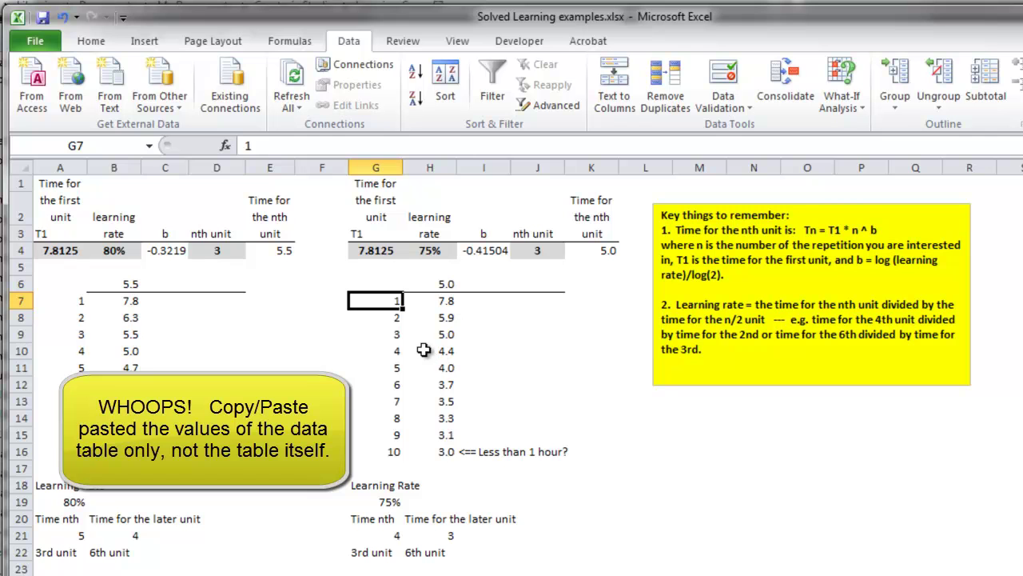
{"action": "left_click", "coordinate": [128, 353]}
{"action": "left_click", "coordinate": [400, 317]}
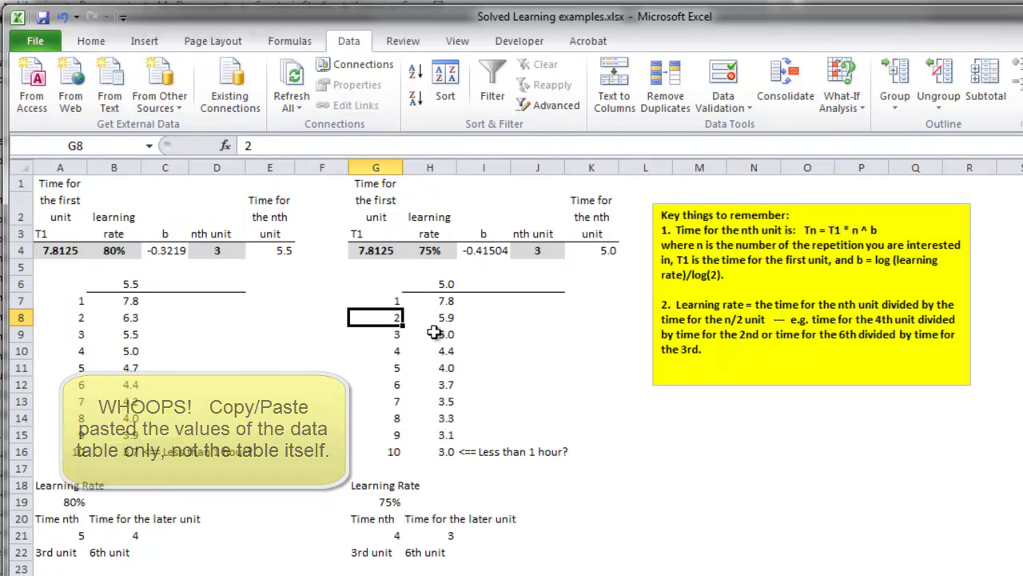
{"action": "left_click_drag", "start_coordinate": [391, 284], "coordinate": [458, 448]}
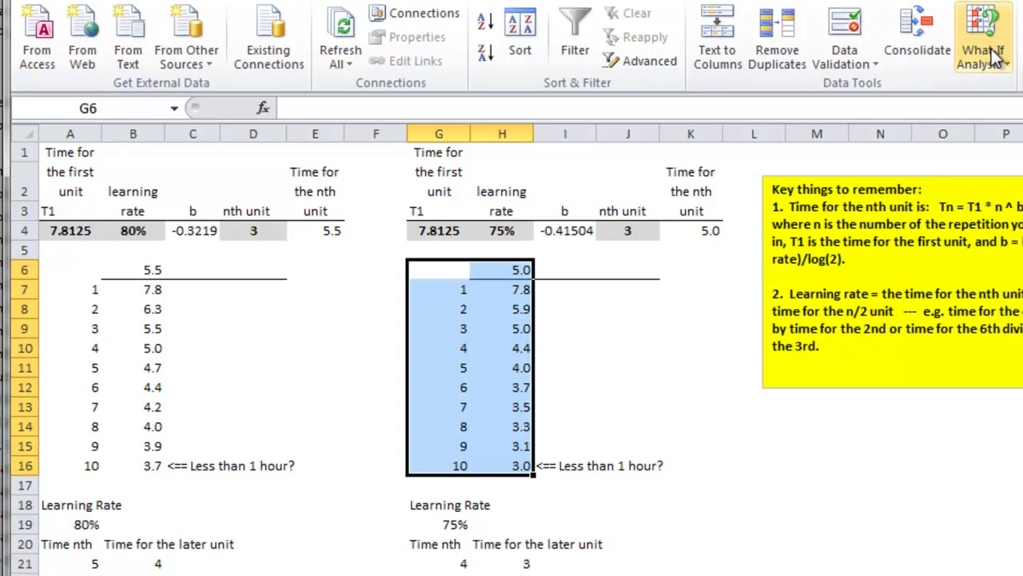
{"action": "left_click", "coordinate": [990, 49]}
Make G6:H16 a data table with column input cell J4, so H12 shows {=TABLE(,J4)}.
{"action": "left_click", "coordinate": [1000, 135]}
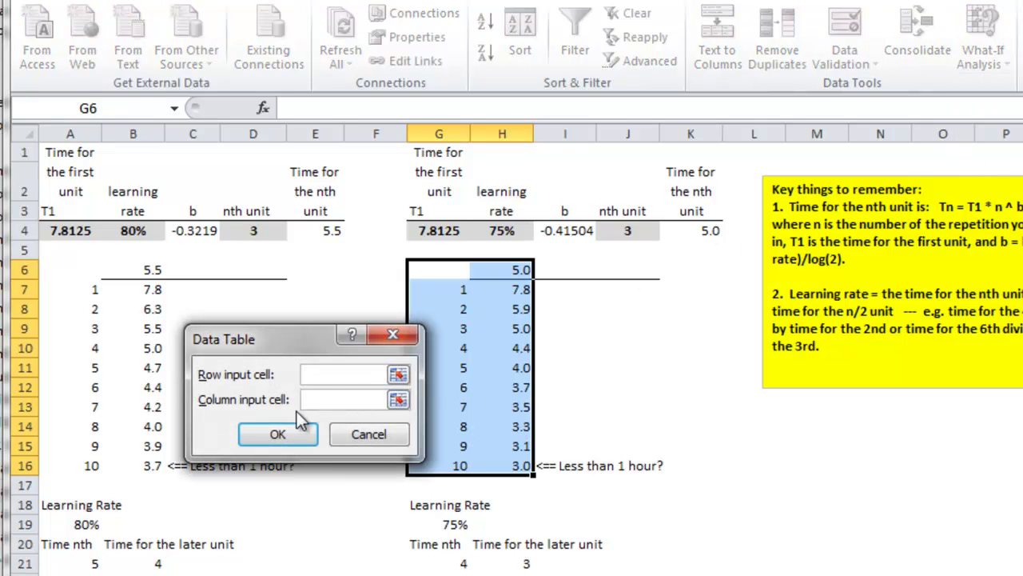
{"action": "left_click", "coordinate": [318, 398]}
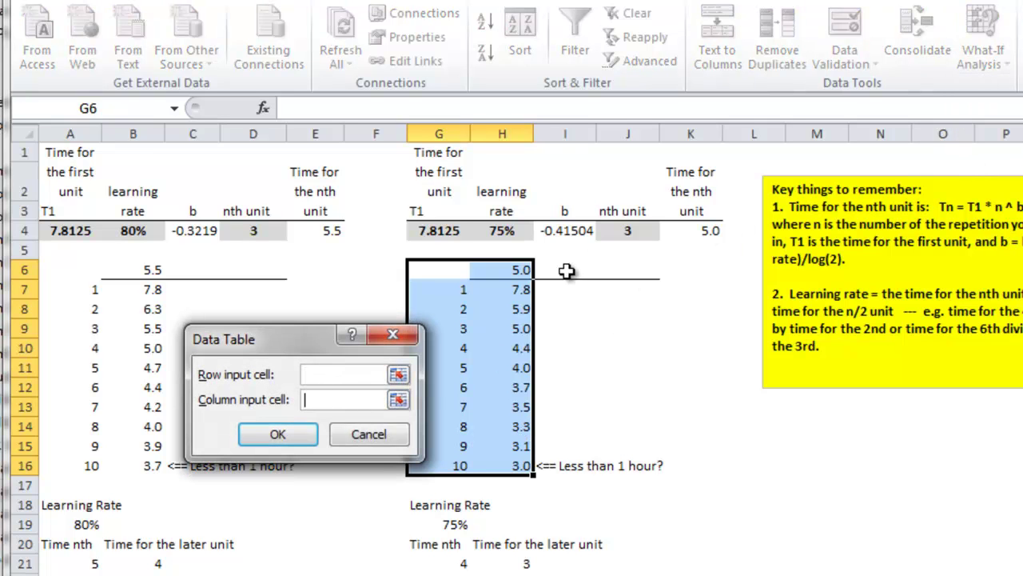
{"action": "left_click", "coordinate": [626, 232]}
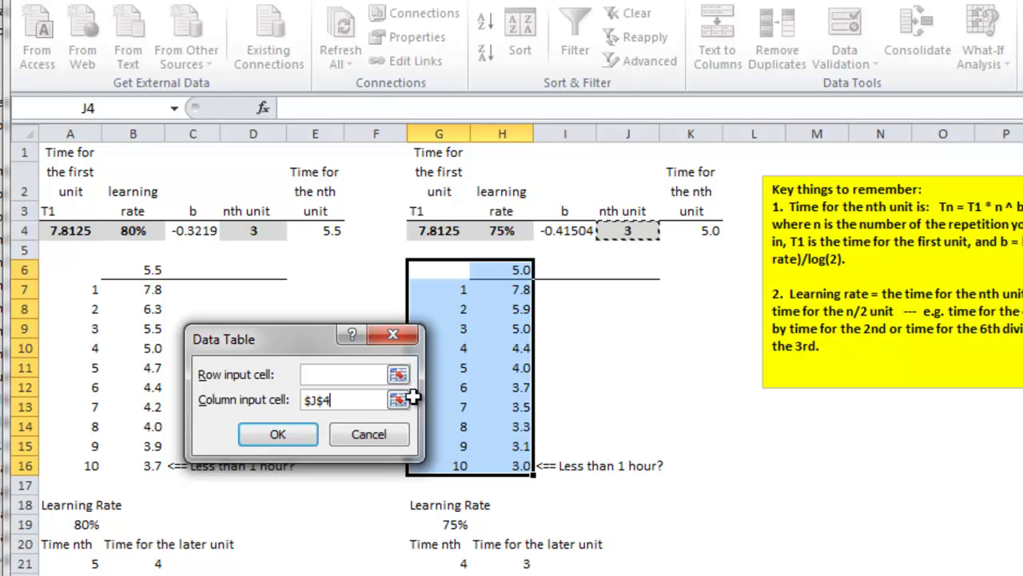
{"action": "left_click", "coordinate": [278, 434]}
{"action": "left_click", "coordinate": [521, 390]}
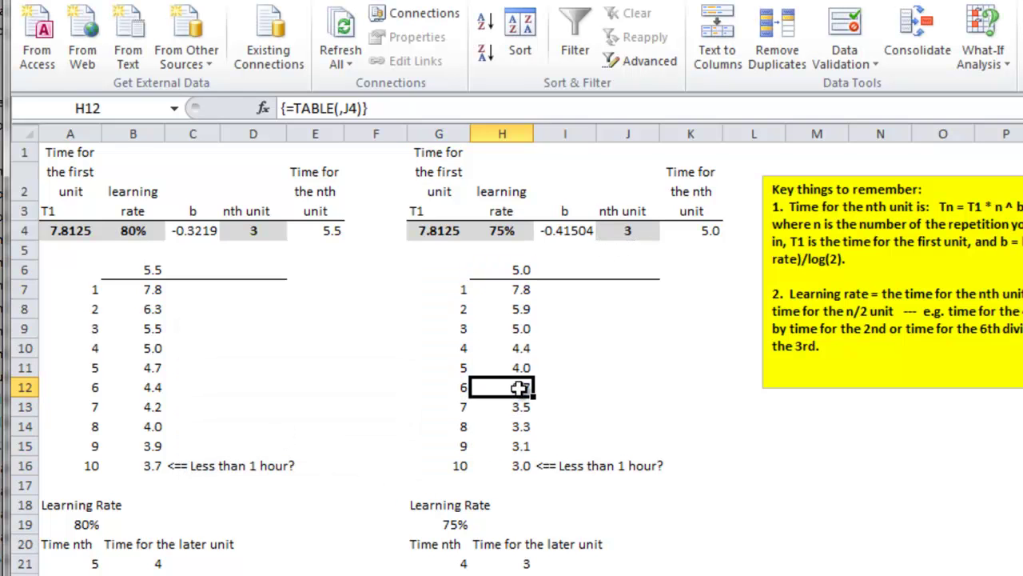
{"action": "left_click", "coordinate": [983, 48]}
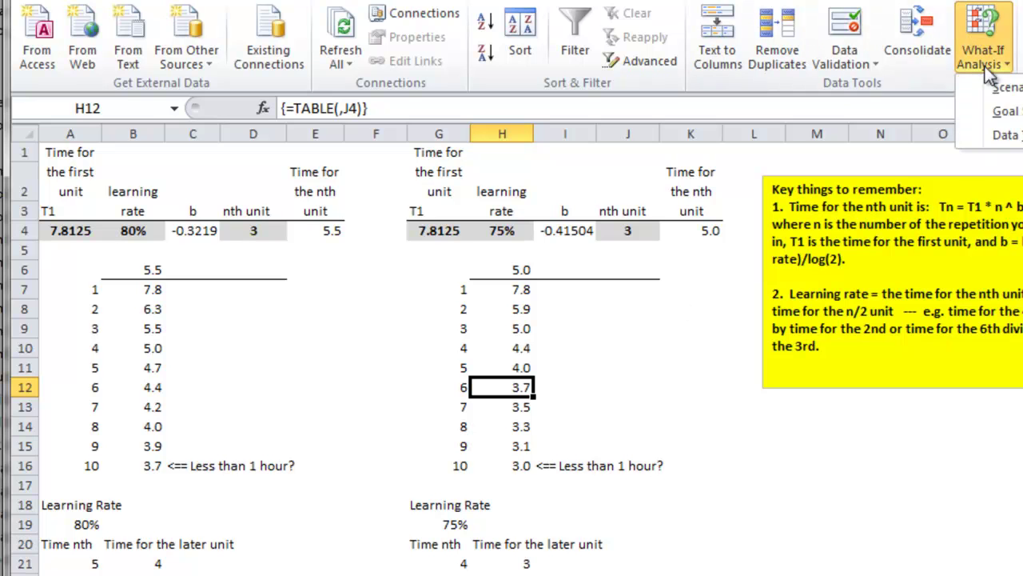
Goal Seek H12 to 3 by changing G4, which sets T1 to 6.31078.
{"action": "left_click", "coordinate": [1006, 112]}
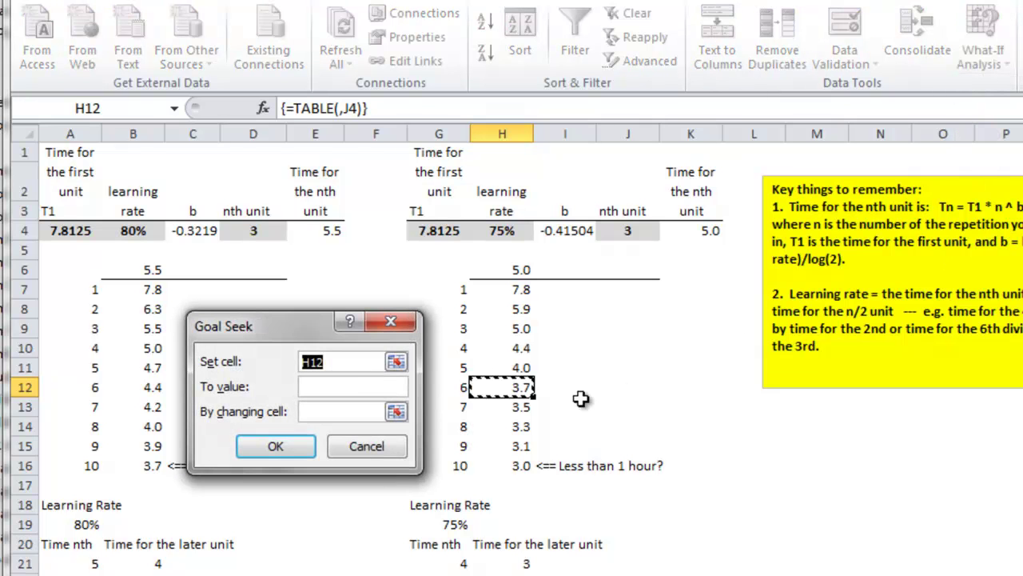
{"action": "left_click", "coordinate": [344, 388]}
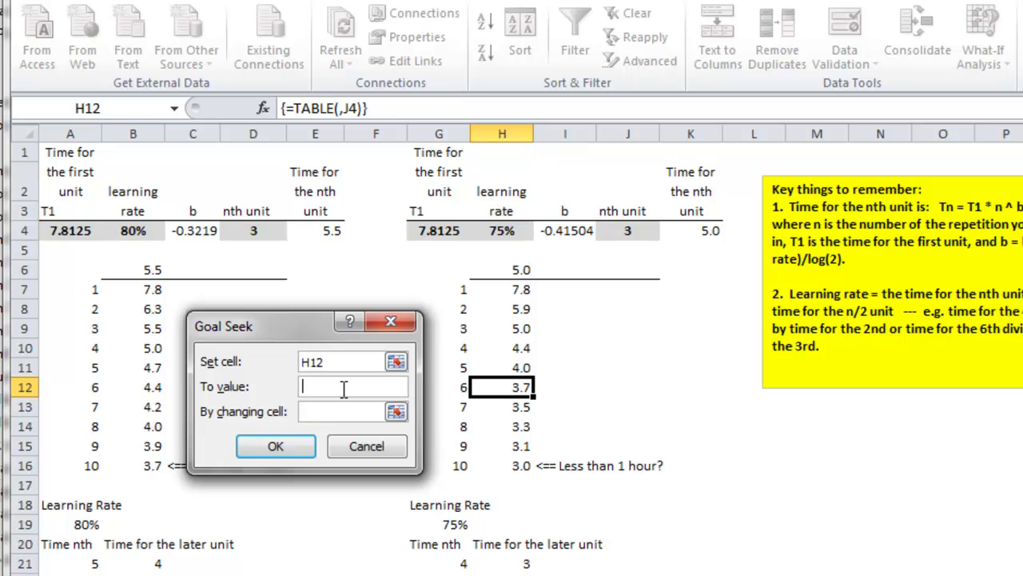
{"action": "left_click", "coordinate": [352, 410]}
{"action": "left_click", "coordinate": [421, 233]}
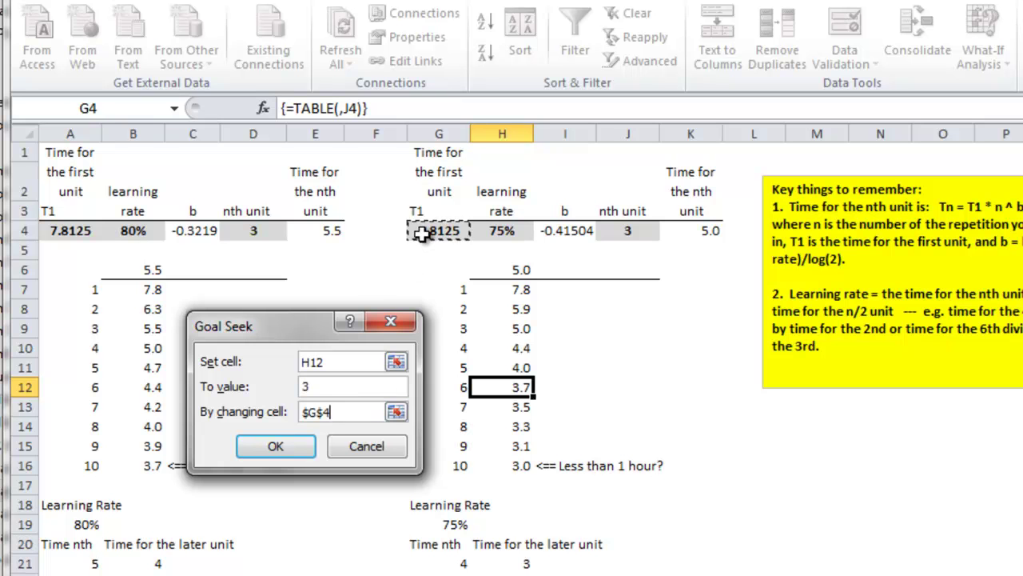
{"action": "left_click", "coordinate": [261, 453]}
{"action": "left_click", "coordinate": [271, 443]}
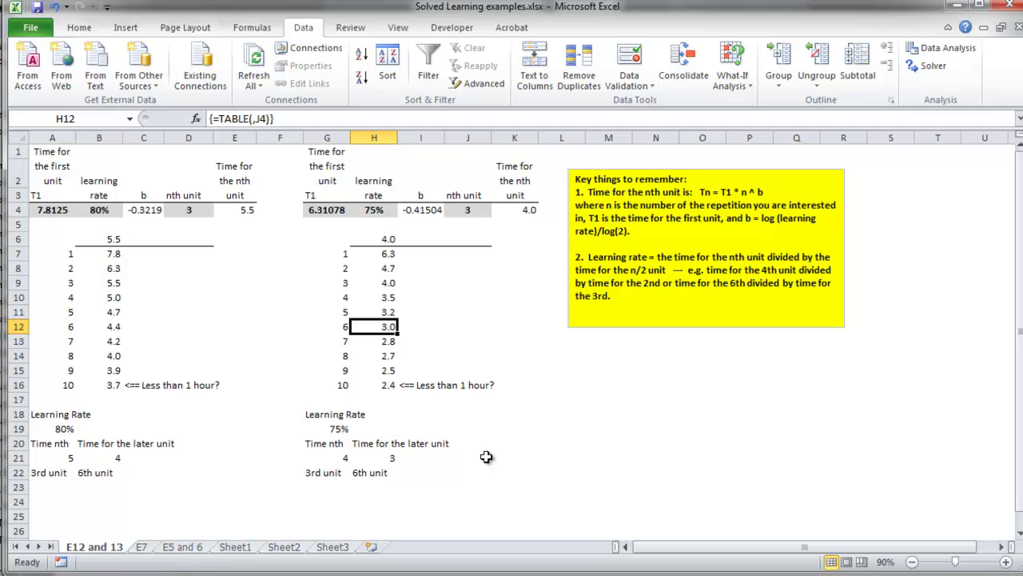
Relabel A22 as '4rd unit' and B22 as '8th unit'.
{"action": "double_click", "coordinate": [38, 472]}
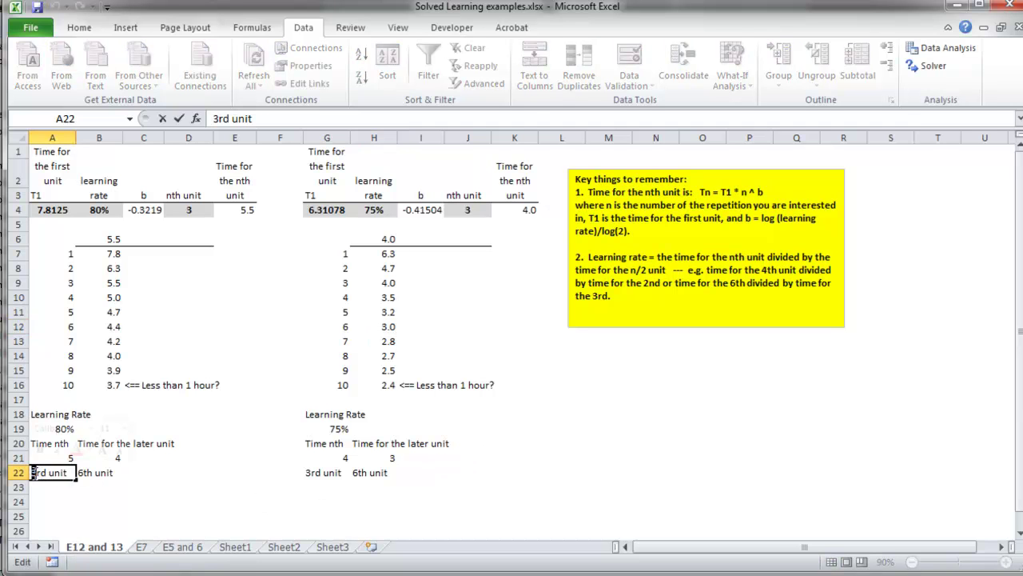
{"action": "key", "text": "Delete"}
{"action": "type", "text": "4"}
{"action": "double_click", "coordinate": [83, 473]}
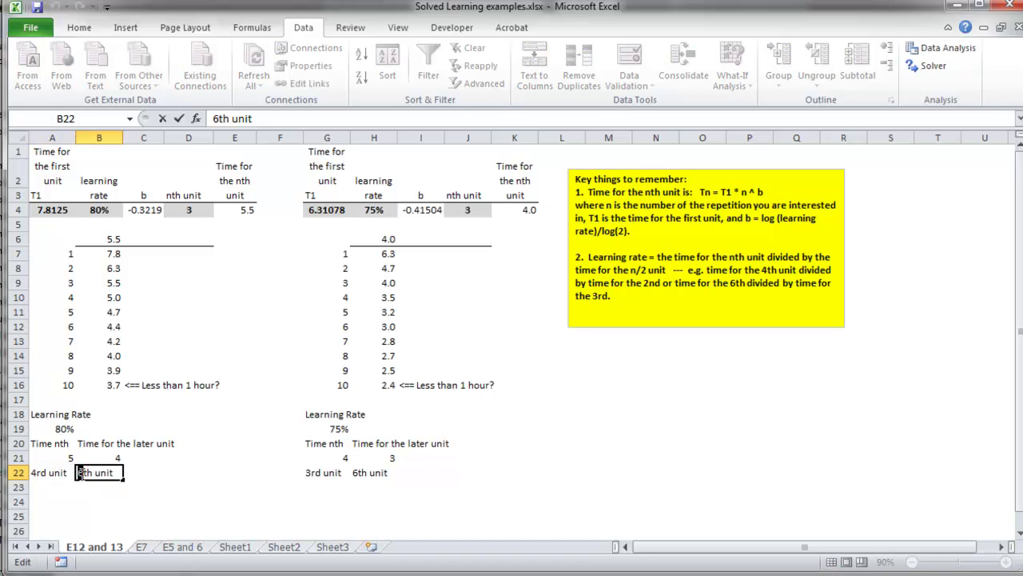
{"action": "key", "text": "Delete"}
{"action": "type", "text": "8"}
{"action": "left_click", "coordinate": [130, 505]}
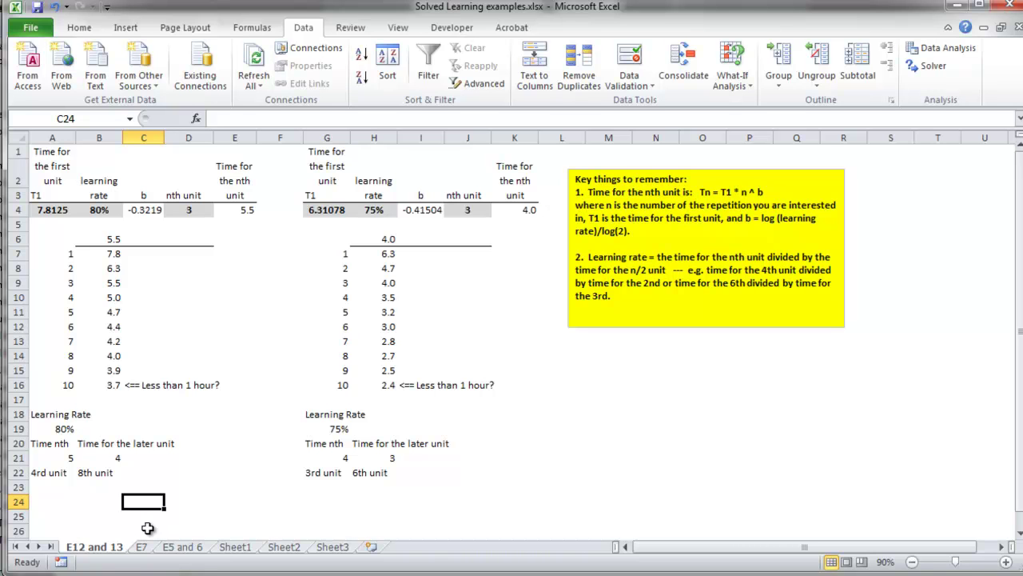
Copy the 'E12 and 13' sheet and name the copy E13.
{"action": "right_click", "coordinate": [83, 550]}
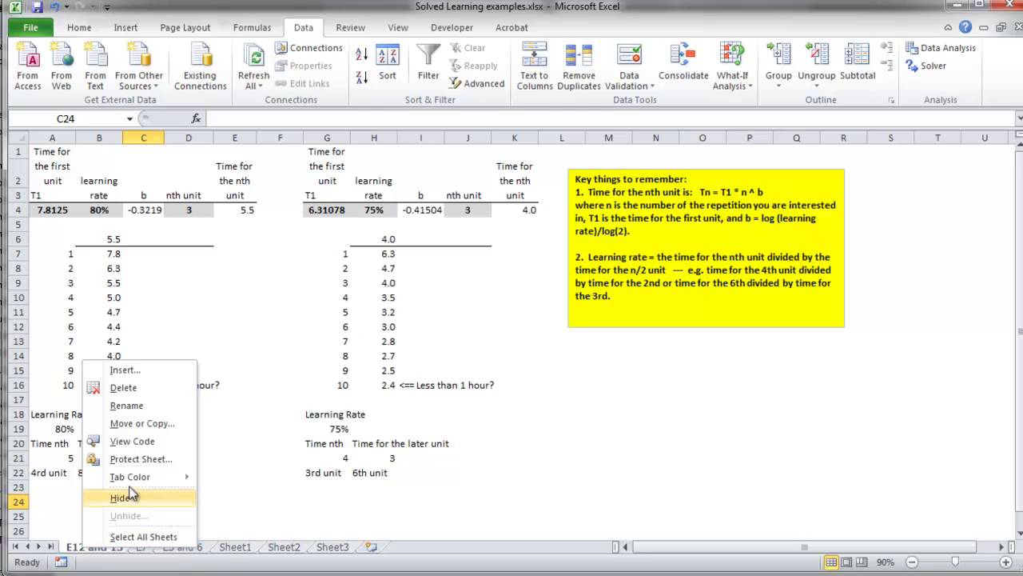
{"action": "left_click", "coordinate": [132, 425]}
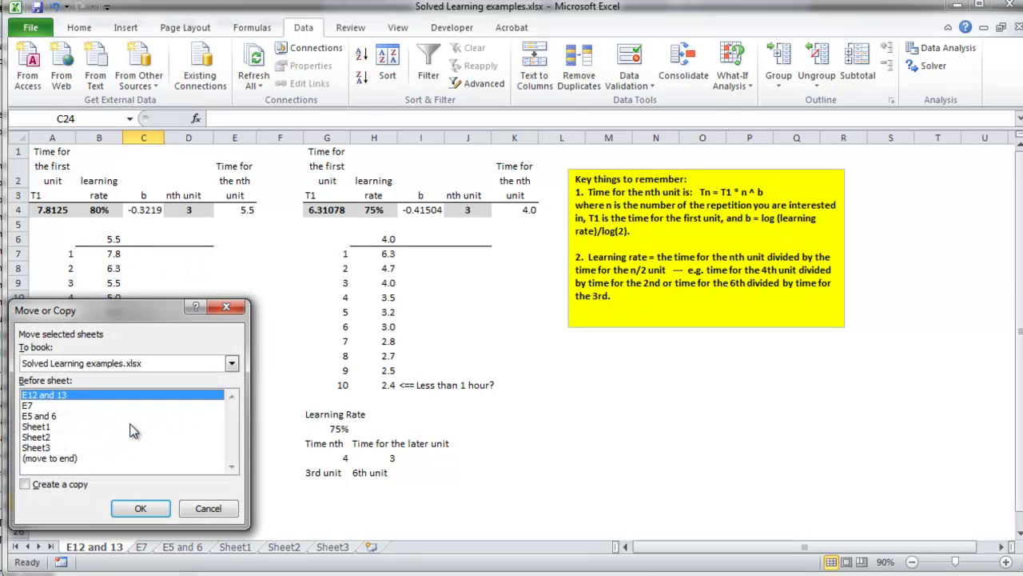
{"action": "left_click", "coordinate": [25, 484]}
{"action": "left_click", "coordinate": [140, 508]}
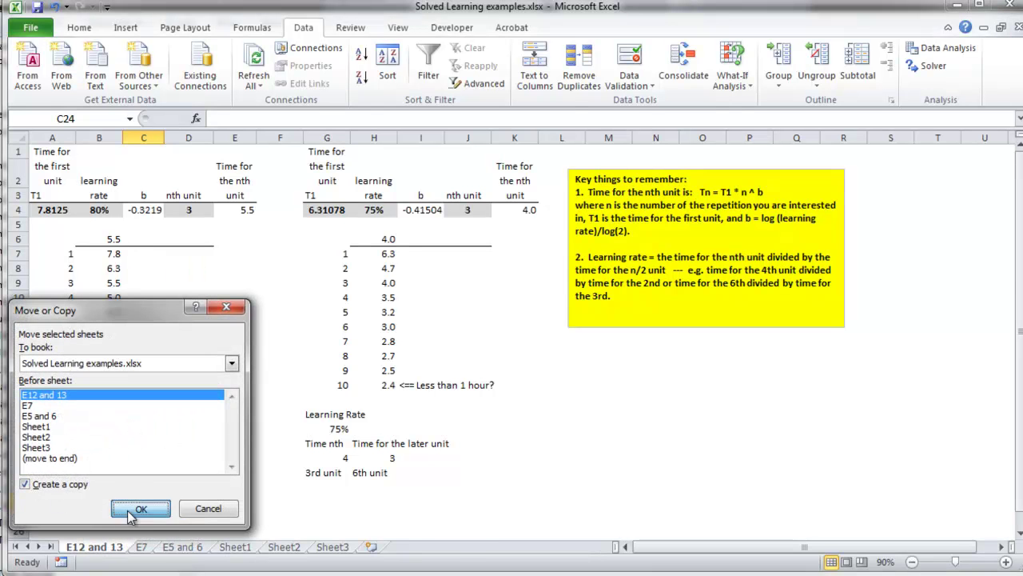
{"action": "double_click", "coordinate": [122, 547]}
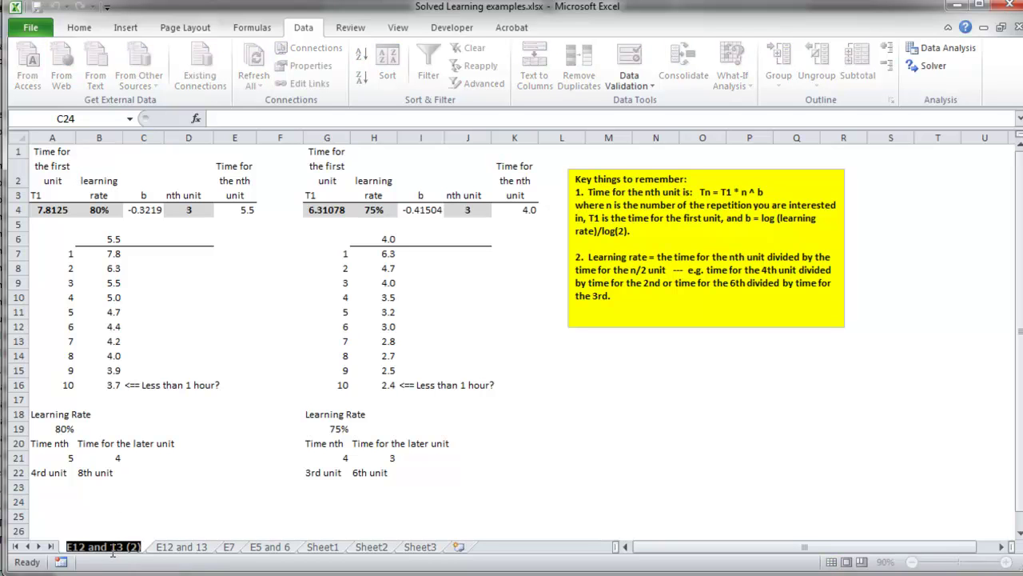
{"action": "left_click_drag", "start_coordinate": [109, 548], "coordinate": [97, 550]}
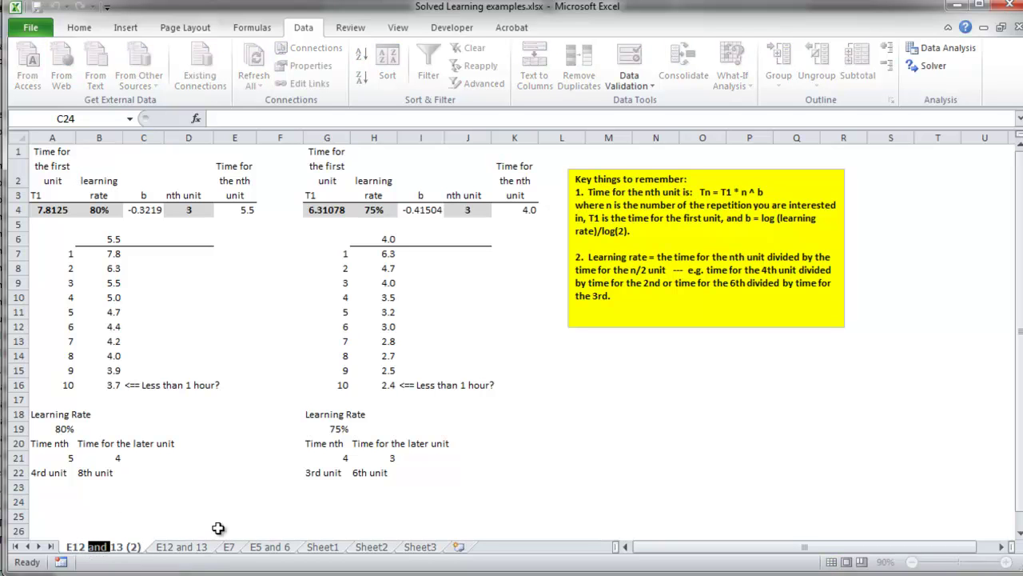
{"action": "key", "text": "BackSpace"}
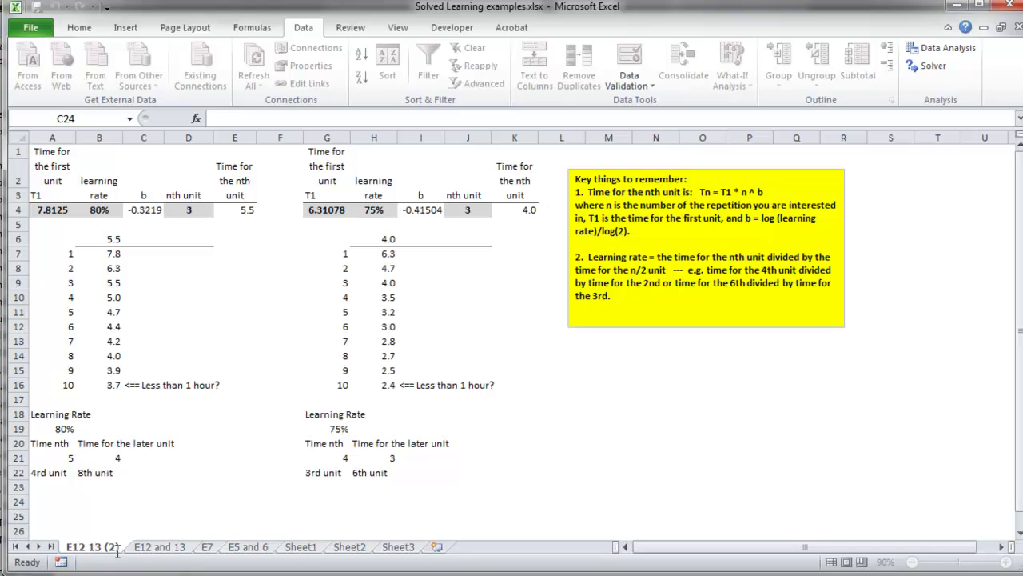
{"action": "key", "text": "BackSpace"}
{"action": "key", "text": "BackSpace"}
{"action": "key", "text": "BackSpace"}
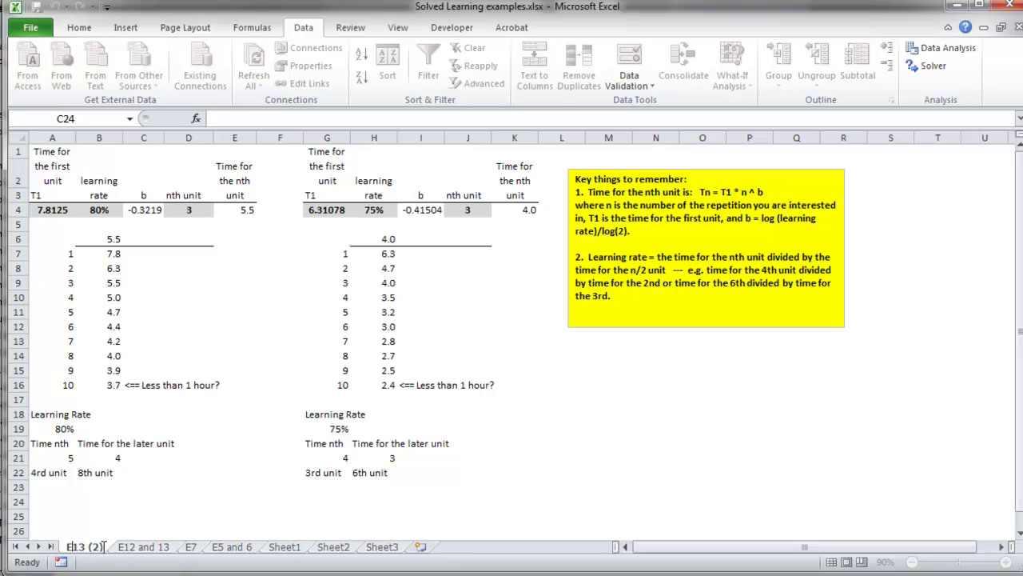
{"action": "key", "text": "BackSpace"}
{"action": "key", "text": "BackSpace"}
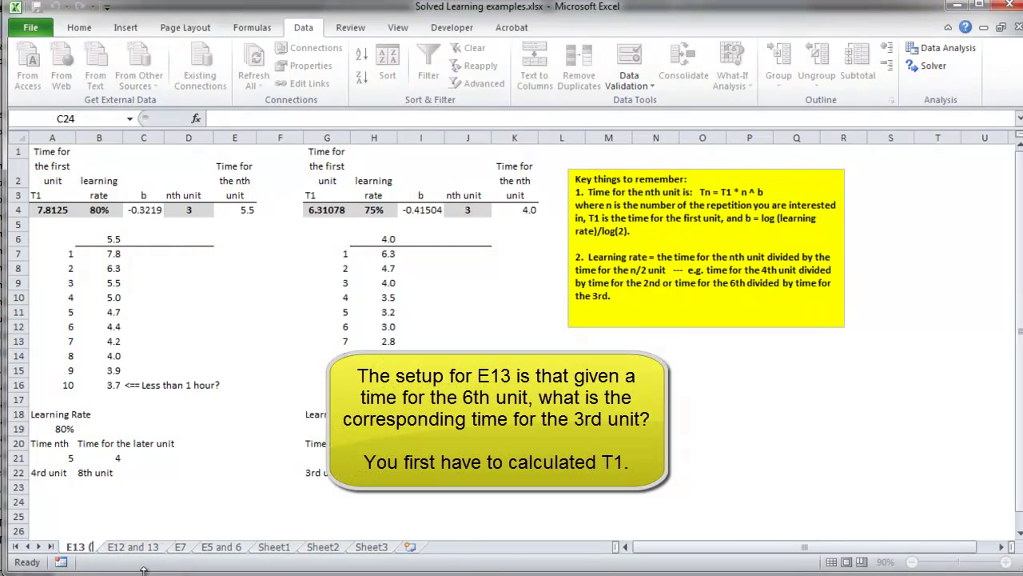
{"action": "key", "text": "BackSpace"}
{"action": "key", "text": "BackSpace"}
{"action": "left_click", "coordinate": [128, 549]}
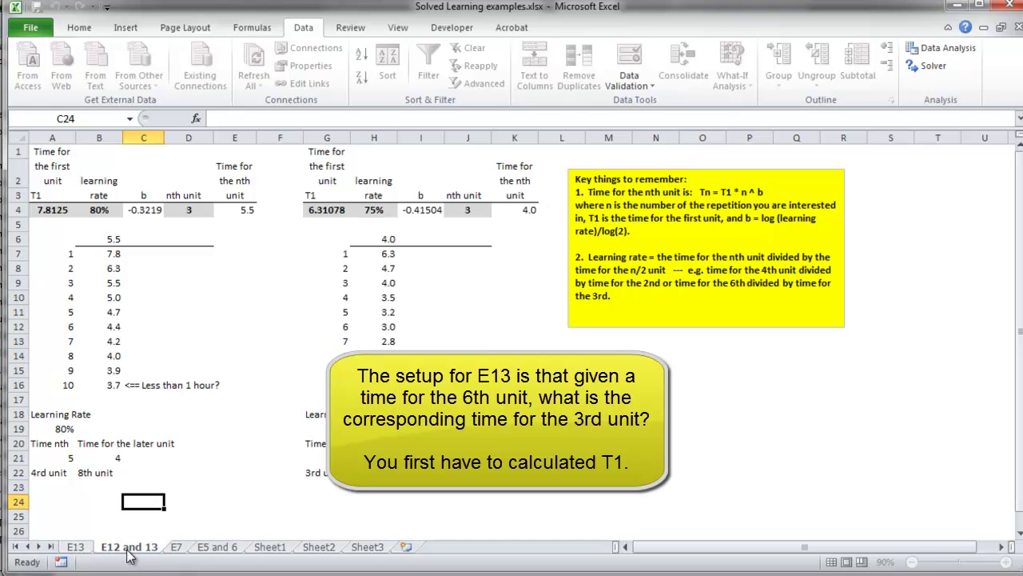
Rename the original 'E12 and 13' tab to E12.
{"action": "double_click", "coordinate": [128, 547]}
{"action": "double_click", "coordinate": [131, 548]}
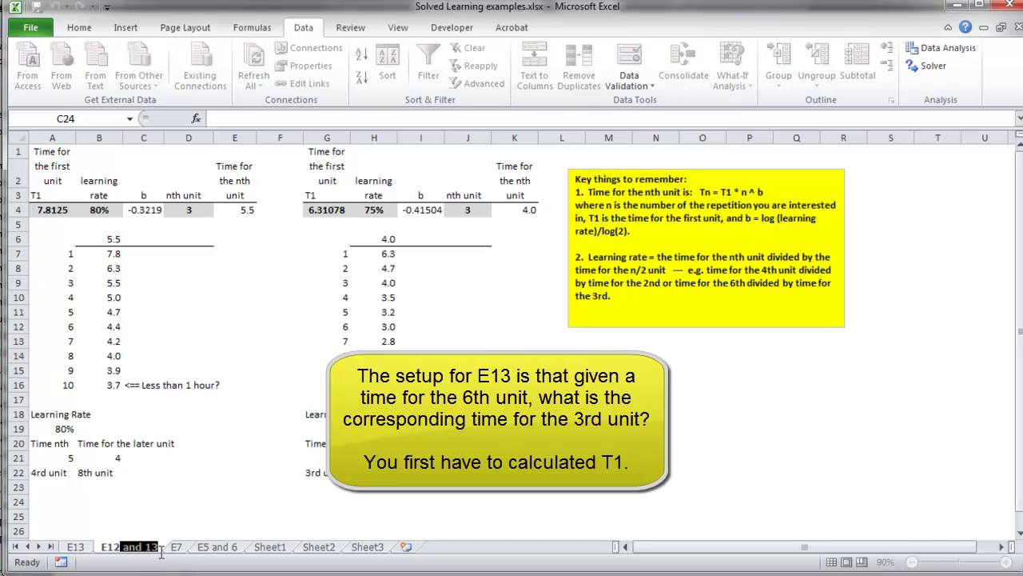
{"action": "key", "text": "BackSpace"}
On sheet E13, hide columns G through K that hold the 75% example.
{"action": "left_click", "coordinate": [76, 546]}
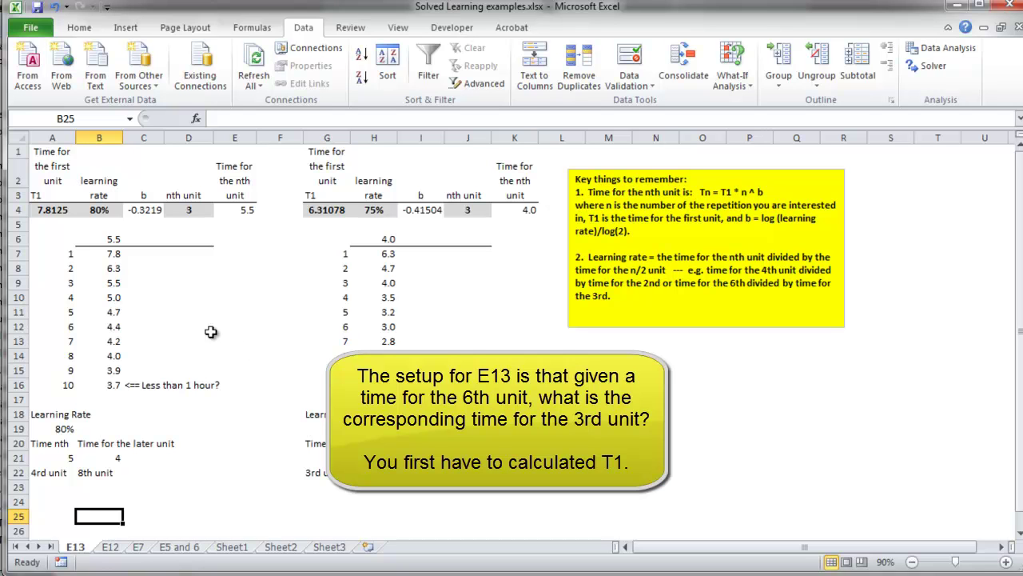
{"action": "left_click", "coordinate": [100, 211]}
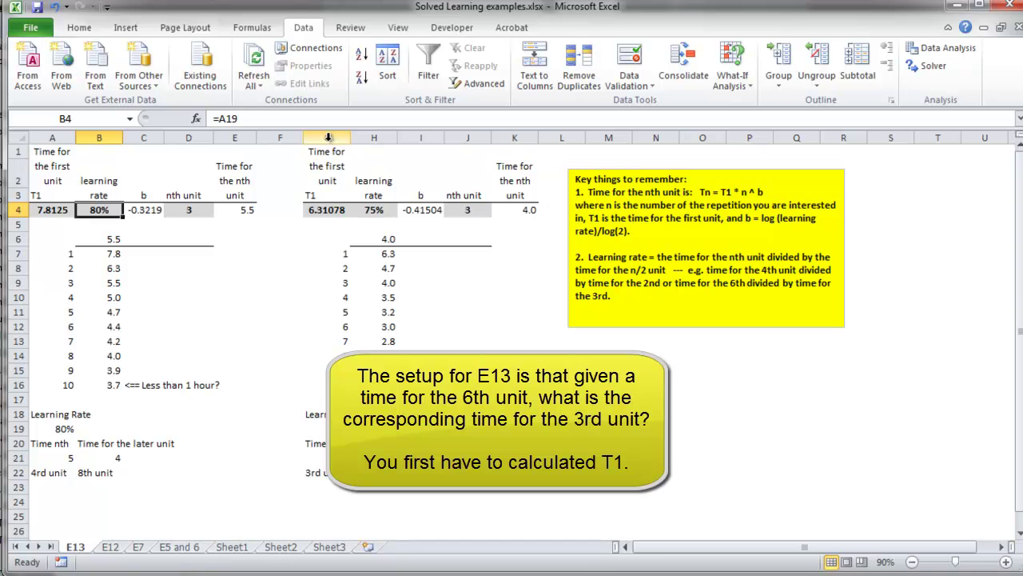
{"action": "left_click_drag", "start_coordinate": [327, 137], "coordinate": [524, 144]}
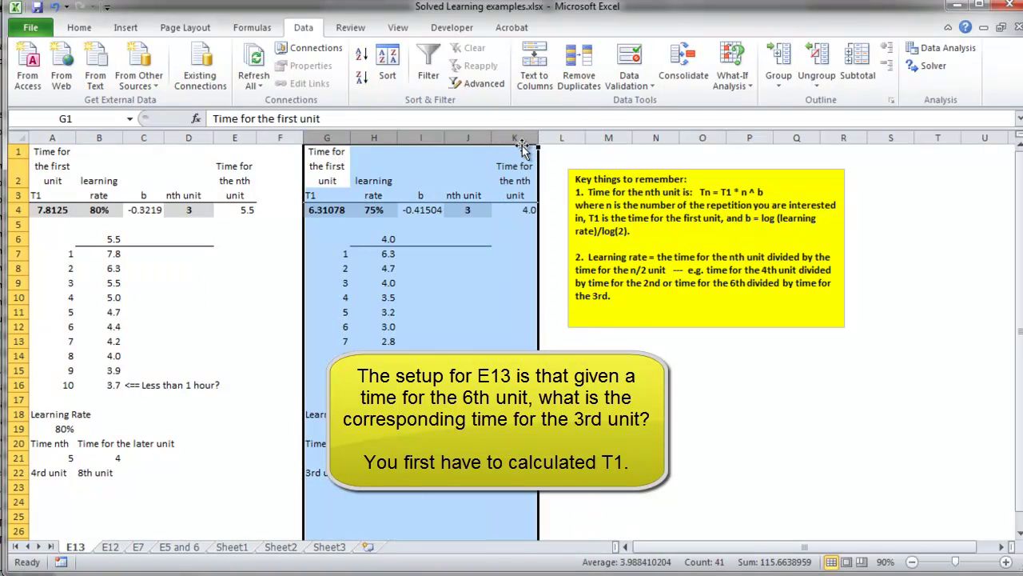
{"action": "right_click", "coordinate": [521, 138]}
{"action": "left_click", "coordinate": [574, 342]}
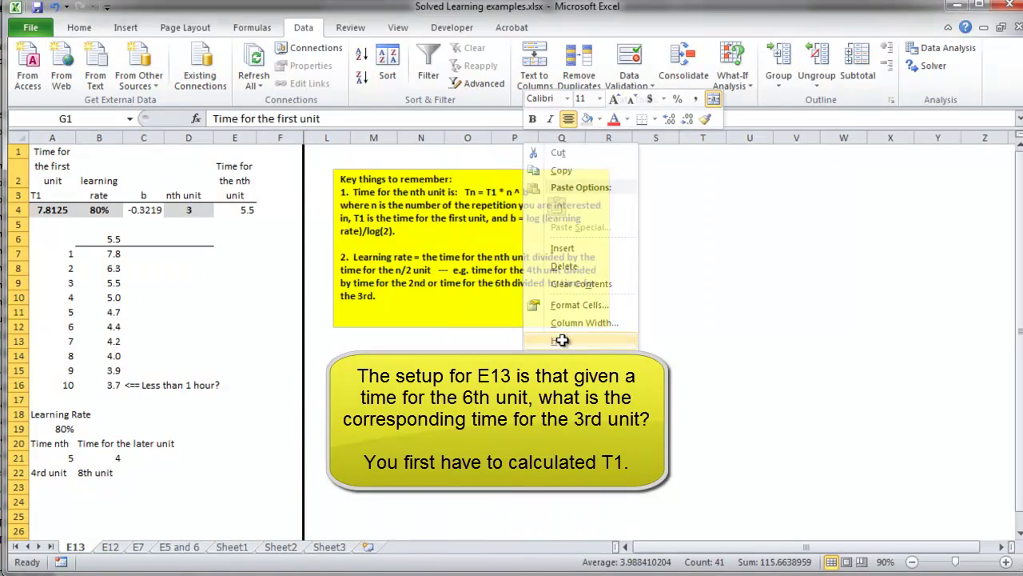
{"action": "left_click", "coordinate": [314, 413]}
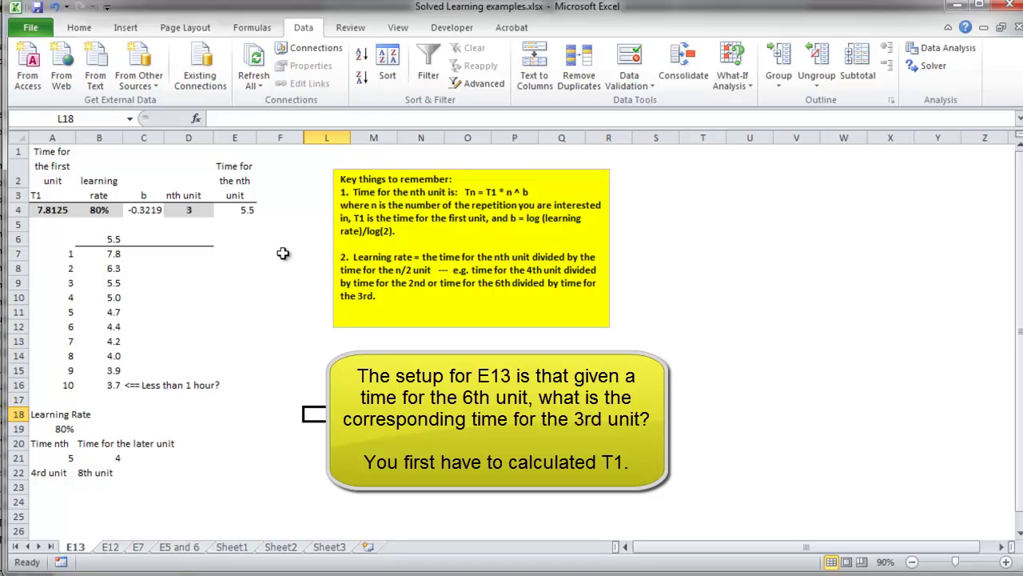
{"action": "left_click", "coordinate": [99, 206]}
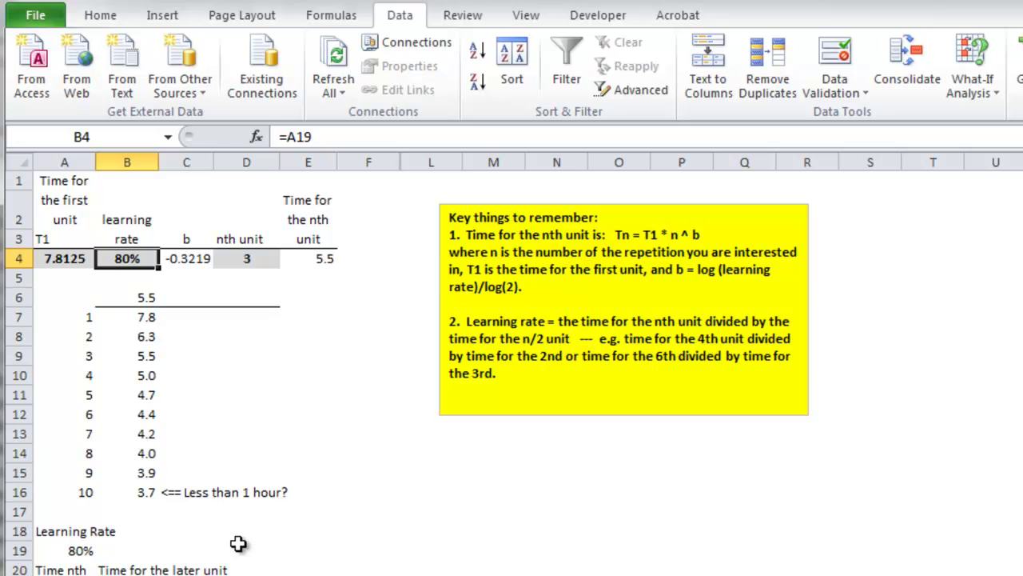
Move the note from C16 to D12 and reword it to '<== Less than 20 minutes?'.
{"action": "left_click", "coordinate": [178, 490]}
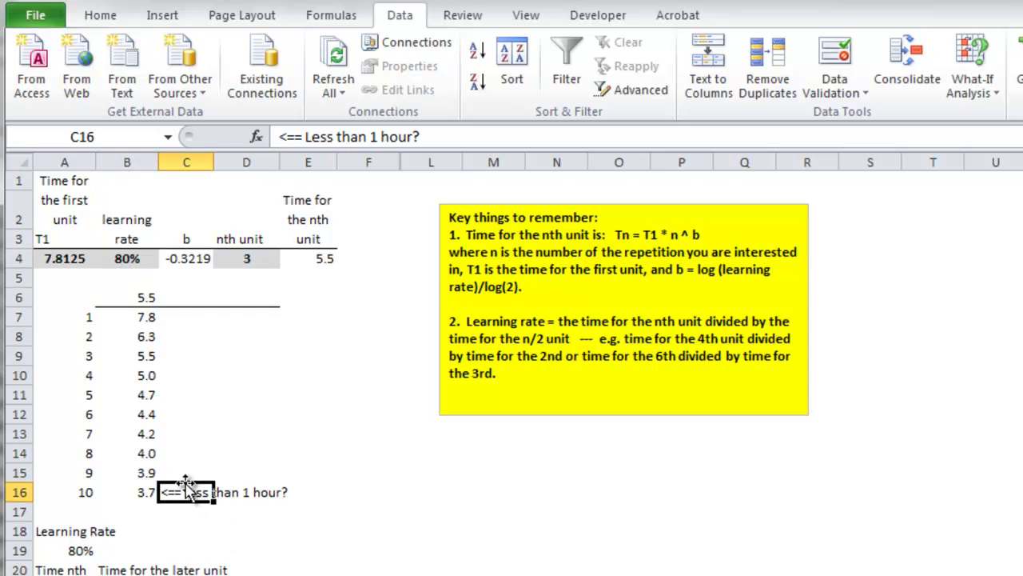
{"action": "left_click_drag", "start_coordinate": [185, 486], "coordinate": [240, 423]}
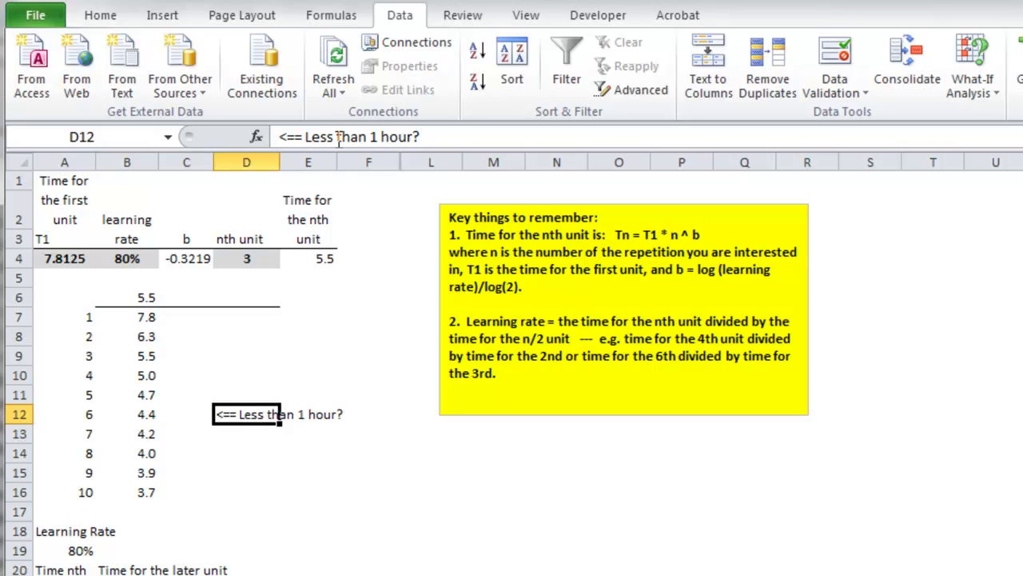
{"action": "left_click_drag", "start_coordinate": [369, 137], "coordinate": [416, 138]}
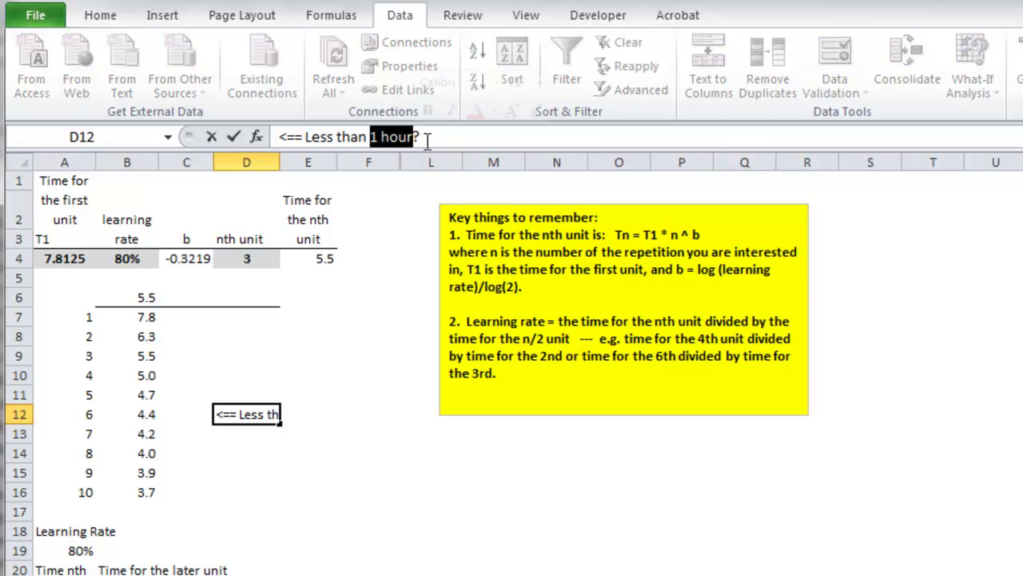
{"action": "type", "text": "20"}
{"action": "type", "text": " minutes"}
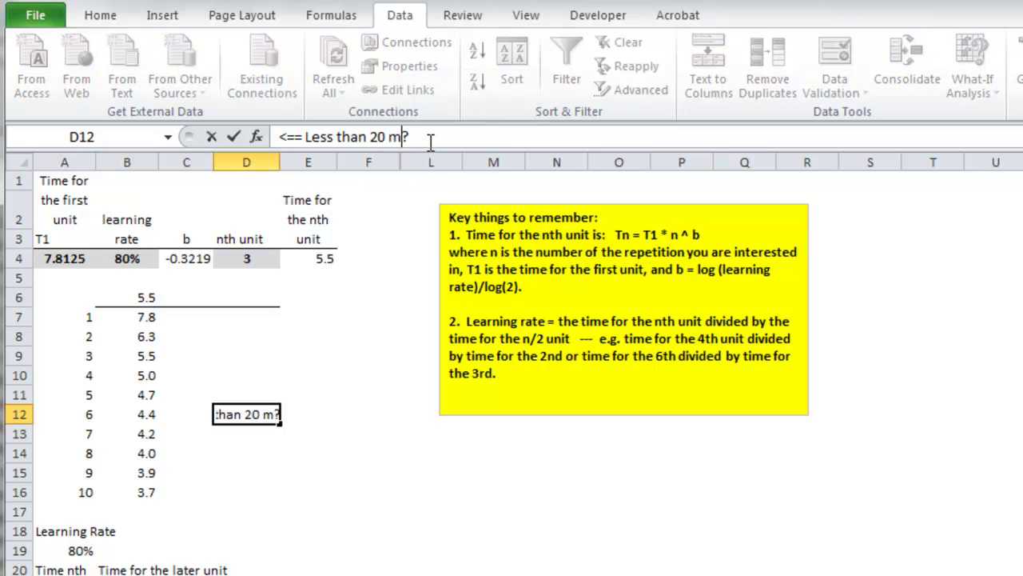
{"action": "key", "text": "Return"}
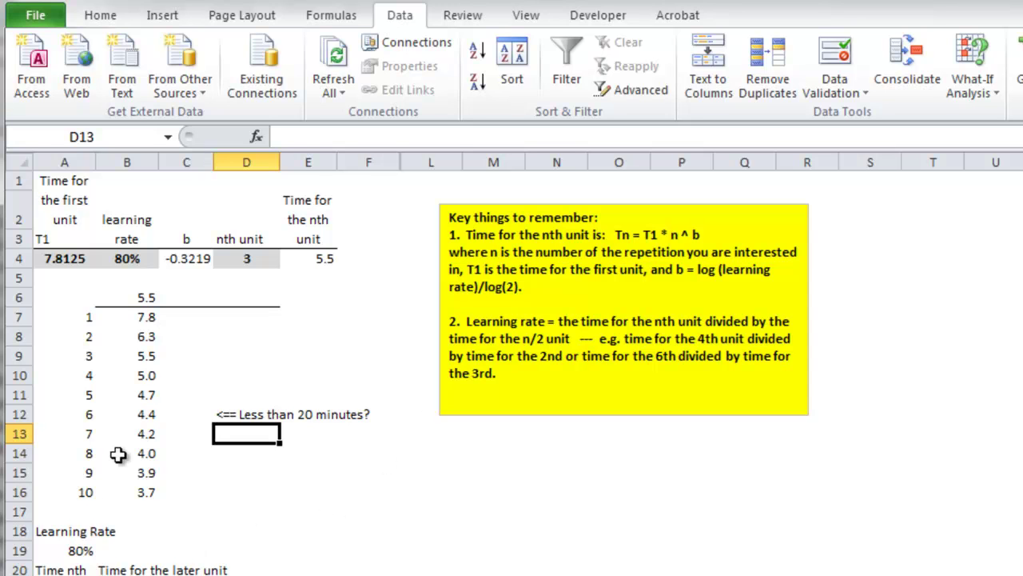
Fix the learning rate in B4 at 80% and clear the old block A18:D22.
{"action": "left_click", "coordinate": [120, 264]}
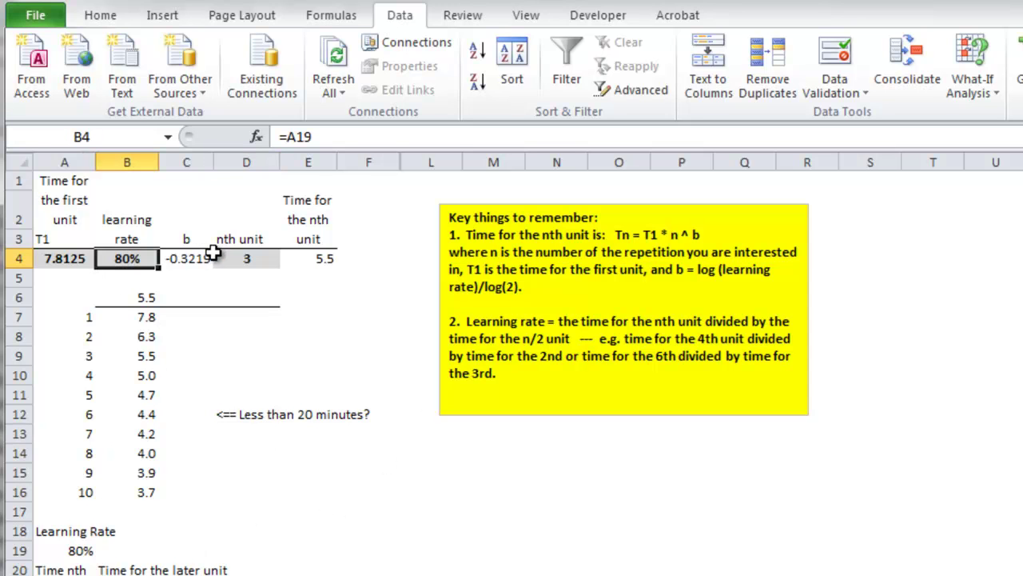
{"action": "type", "text": "80%"}
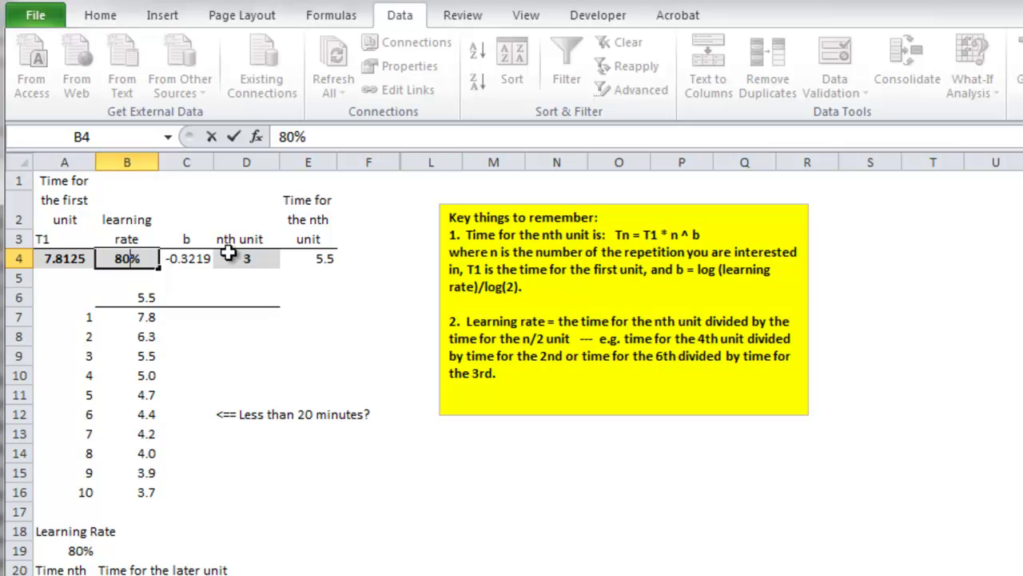
{"action": "key", "text": "Return"}
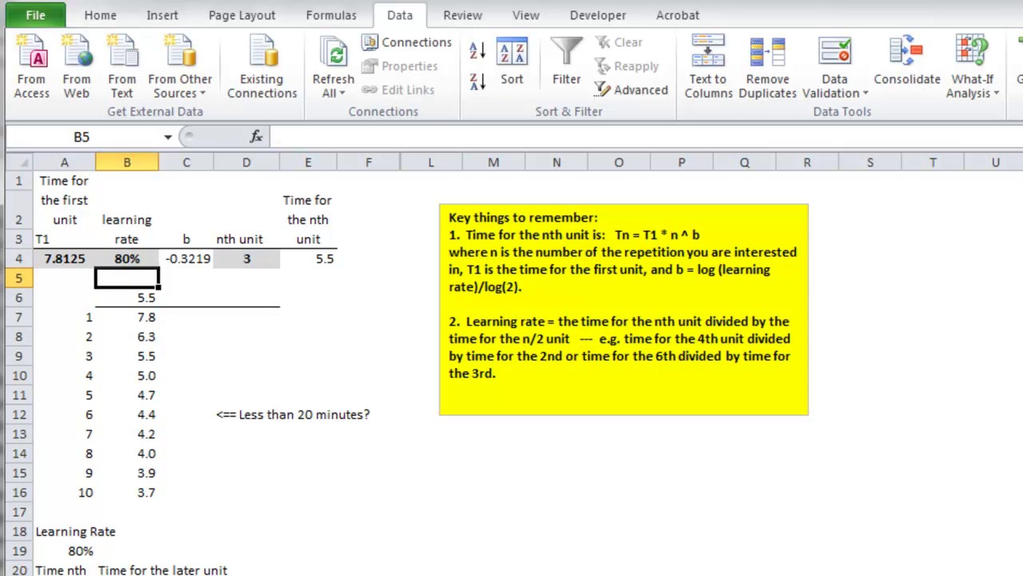
{"action": "left_click_drag", "start_coordinate": [48, 531], "coordinate": [280, 569]}
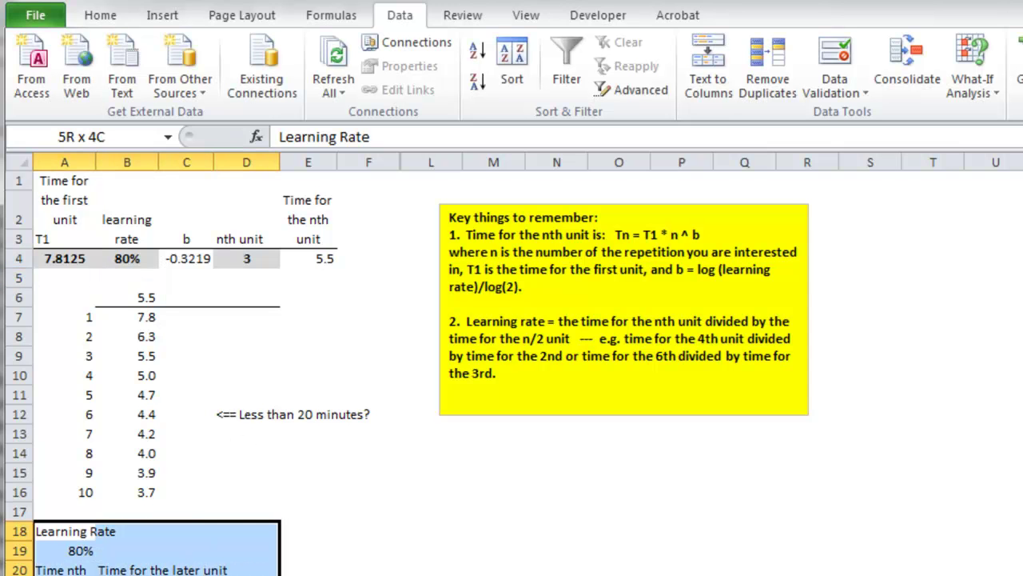
{"action": "key", "text": "Delete"}
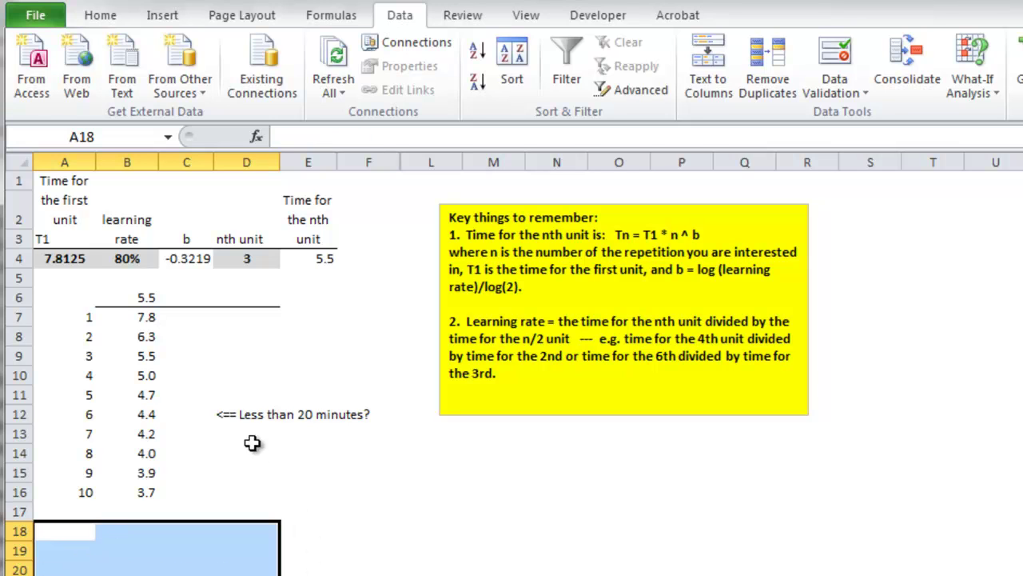
Add the note '<== ????' in D9 beside the 3rd unit.
{"action": "left_click", "coordinate": [226, 357]}
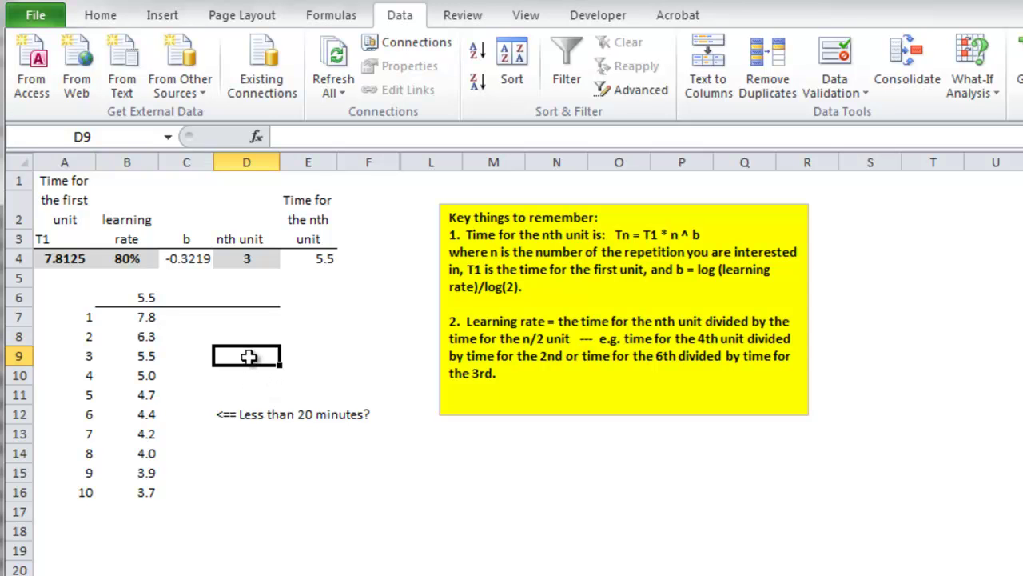
{"action": "type", "text": "<=="}
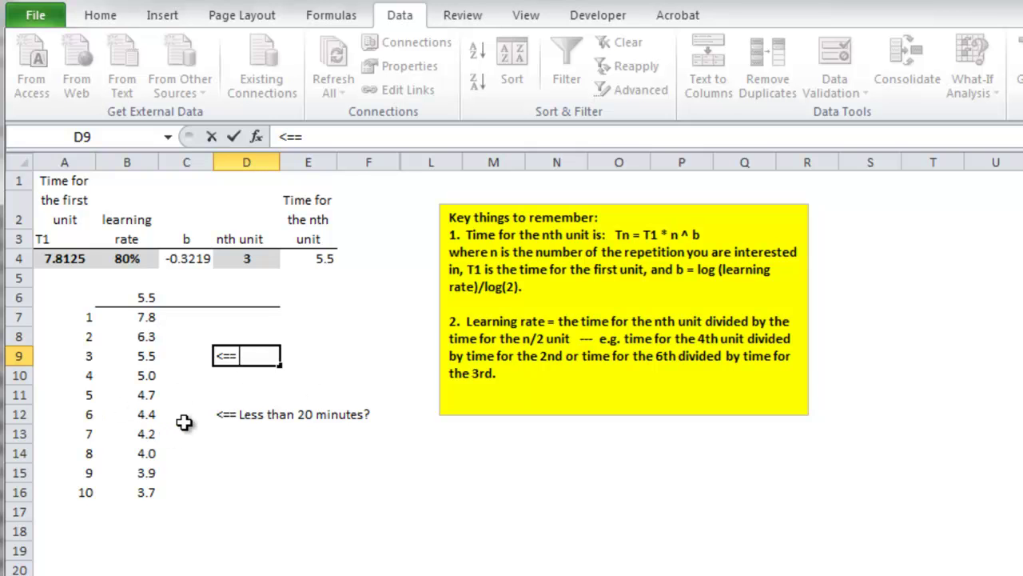
{"action": "type", "text": "????"}
{"action": "key", "text": "Return"}
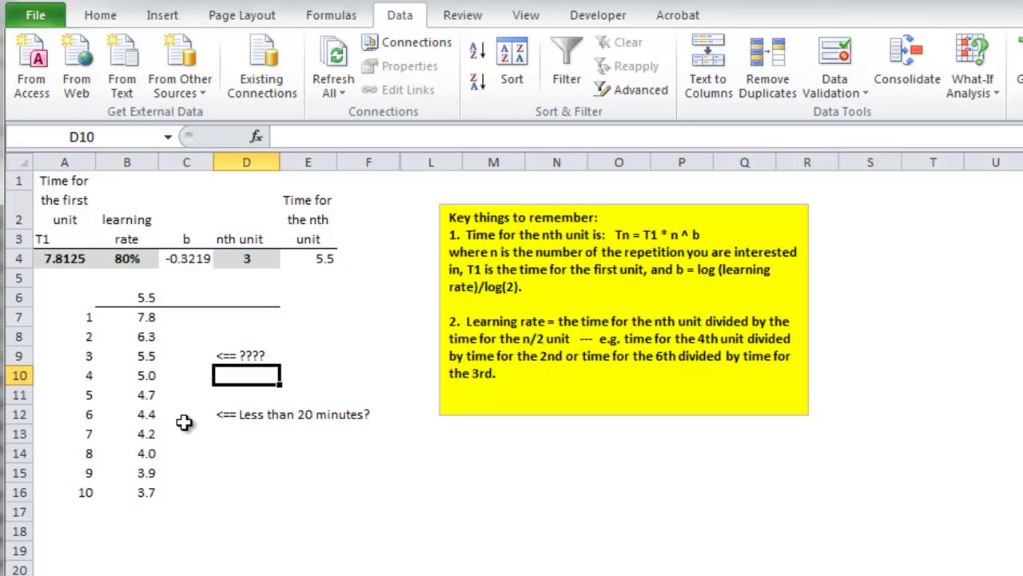
{"action": "left_click", "coordinate": [128, 258]}
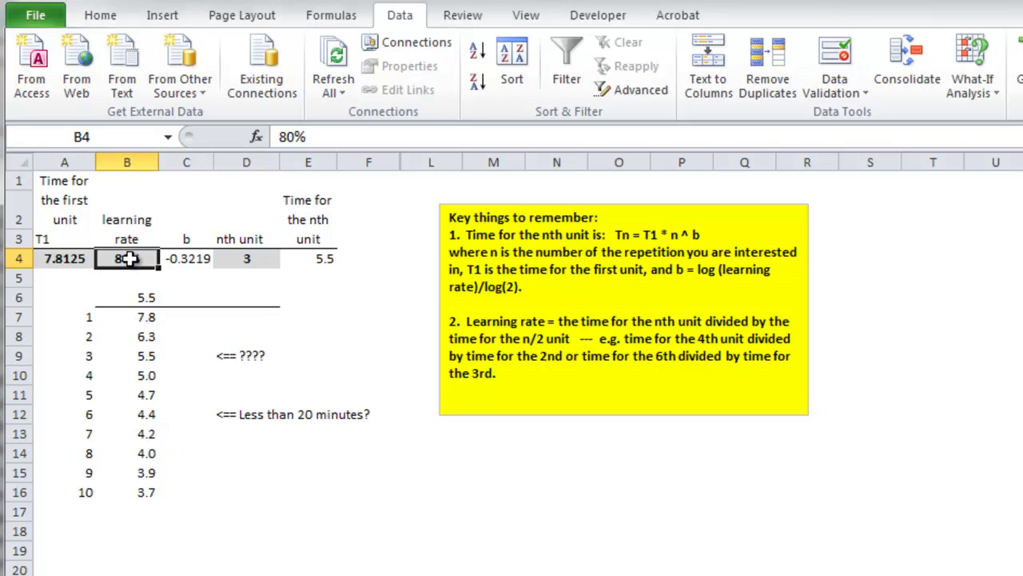
Goal Seek B12 to 20 by changing T1 in A4, which becomes 35.6073.
{"action": "left_click", "coordinate": [144, 415]}
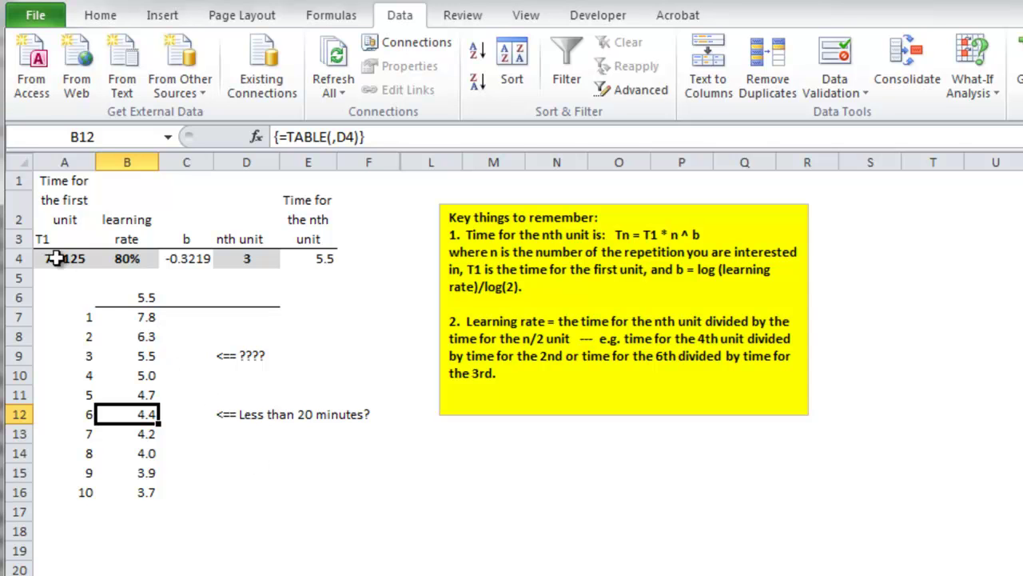
{"action": "left_click", "coordinate": [56, 259]}
{"action": "left_click", "coordinate": [143, 413]}
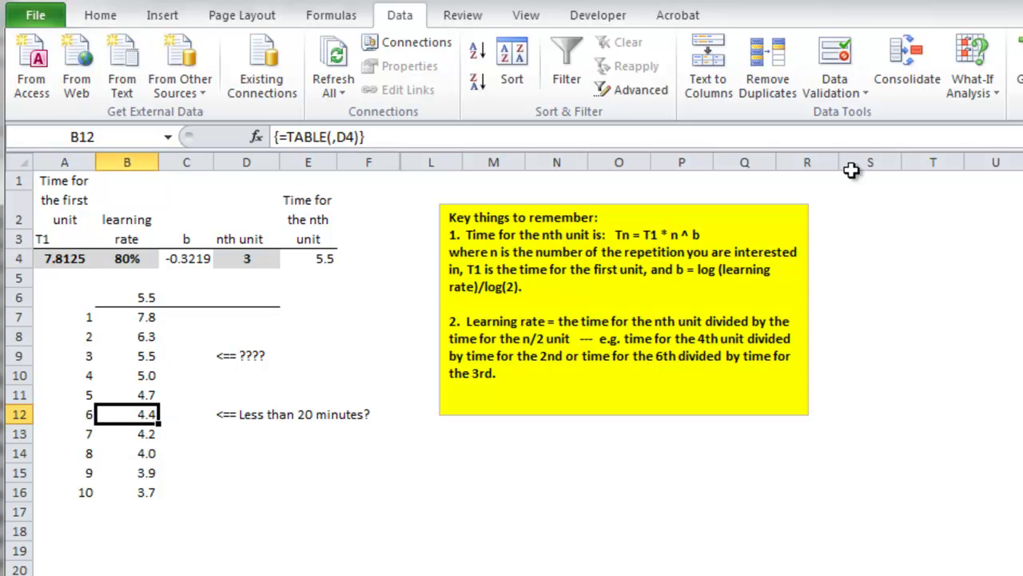
{"action": "left_click", "coordinate": [968, 68]}
{"action": "left_click", "coordinate": [991, 141]}
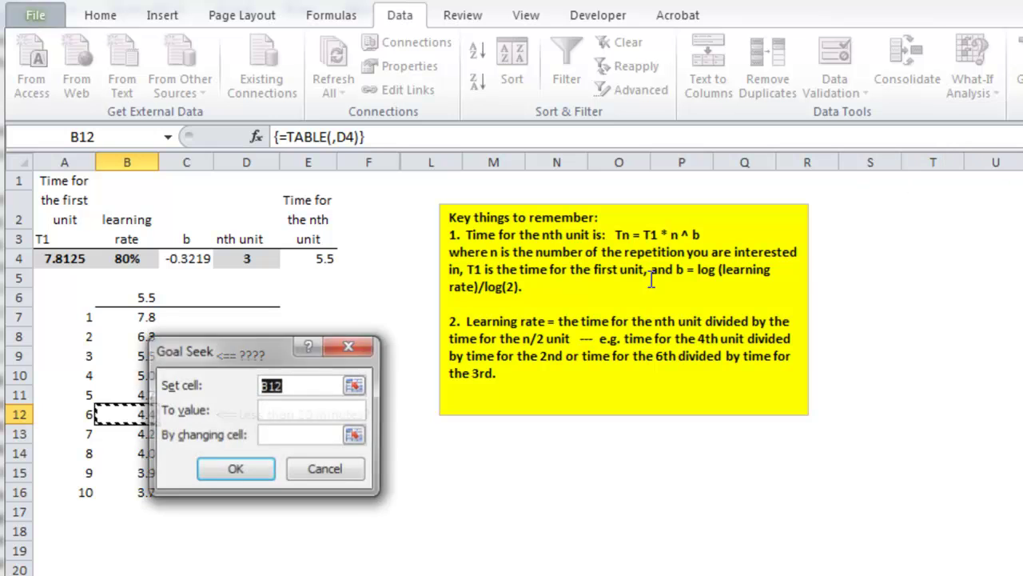
{"action": "left_click_drag", "start_coordinate": [253, 363], "coordinate": [316, 403]}
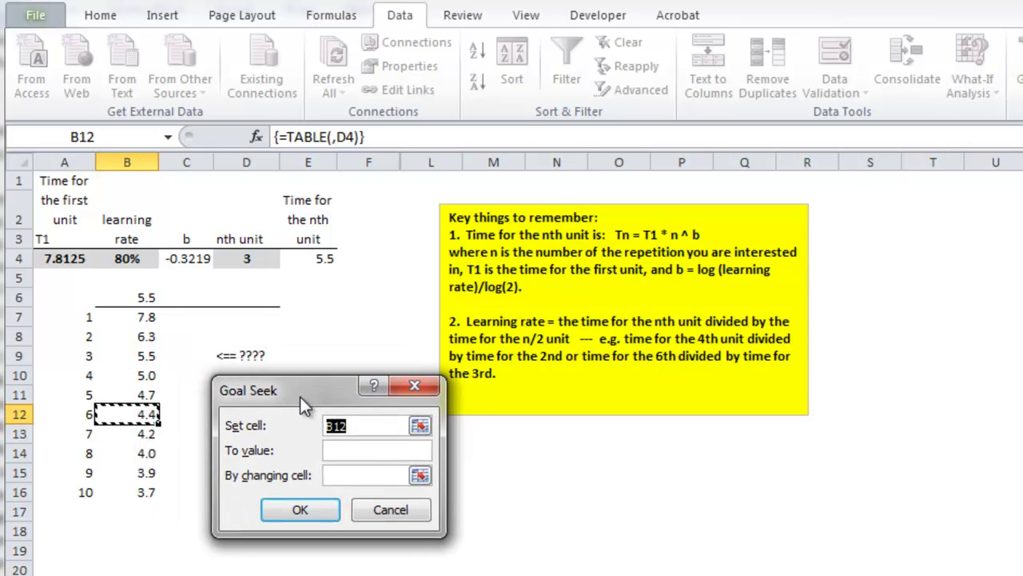
{"action": "left_click", "coordinate": [342, 449]}
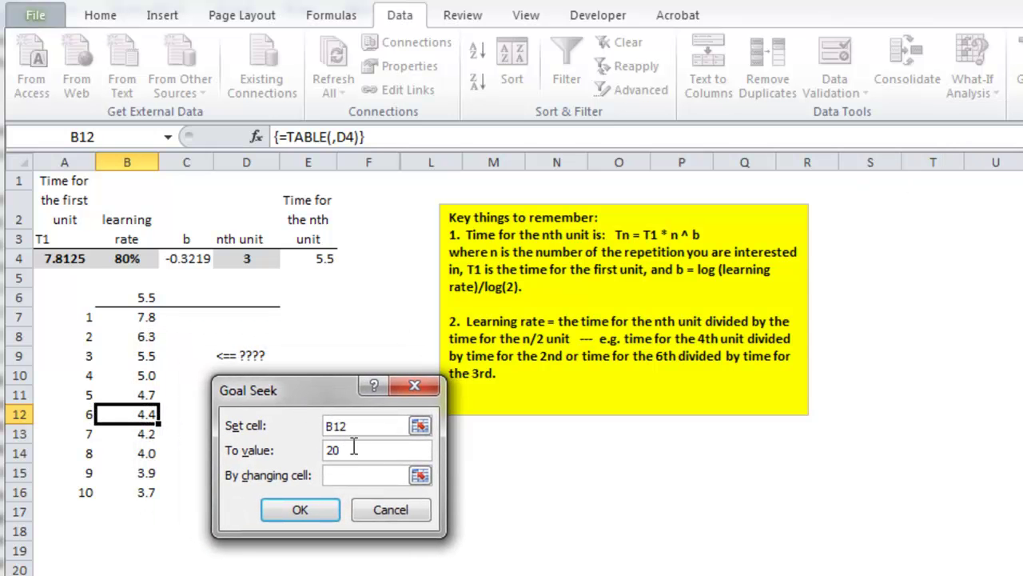
{"action": "left_click", "coordinate": [320, 475]}
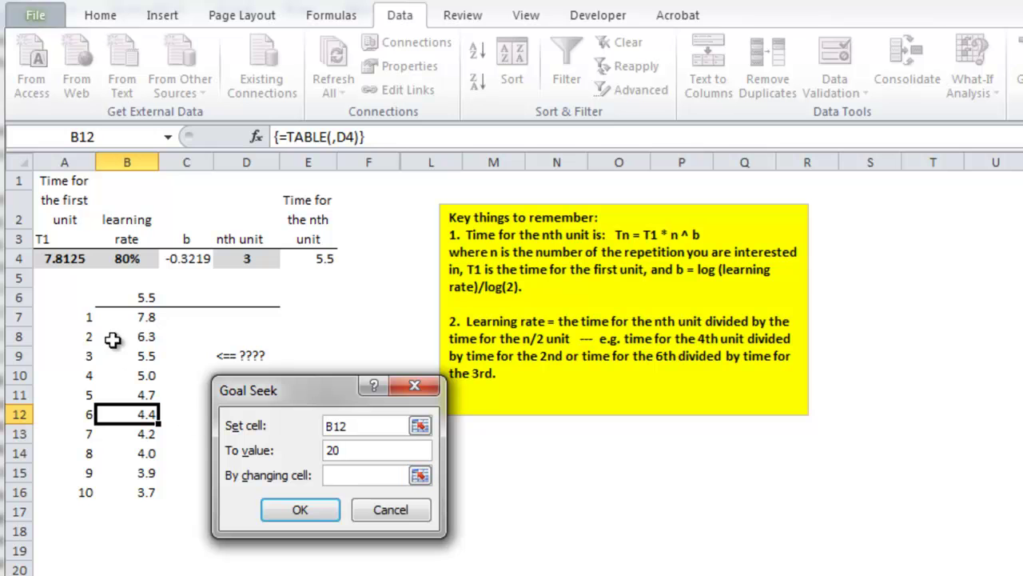
{"action": "left_click", "coordinate": [62, 259]}
{"action": "left_click", "coordinate": [298, 510]}
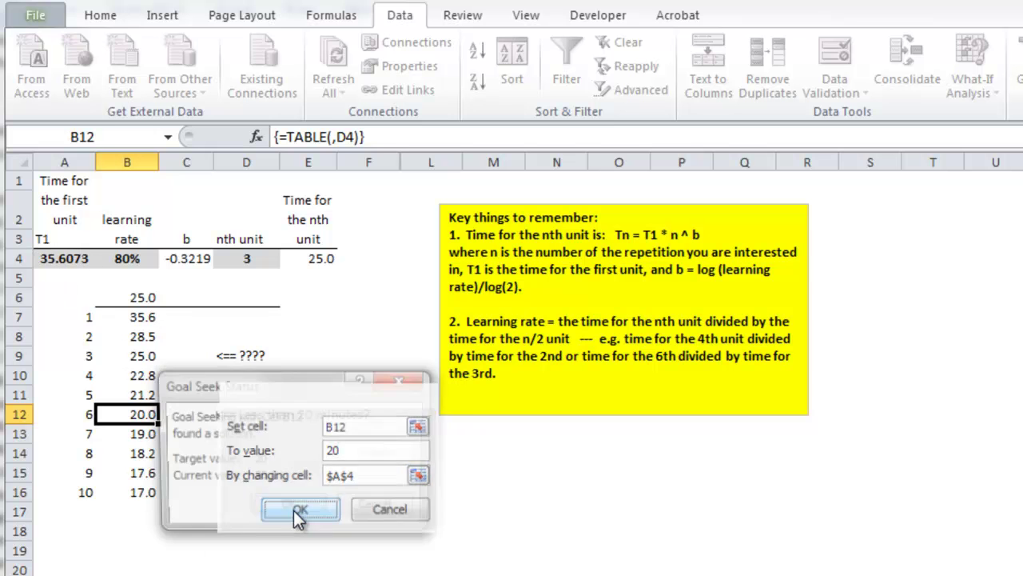
{"action": "left_click", "coordinate": [292, 508]}
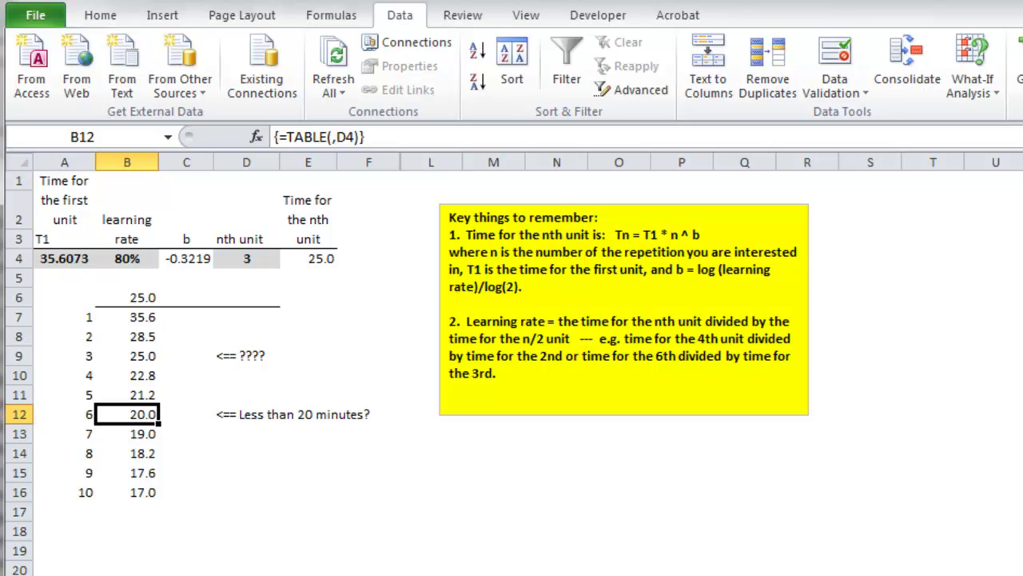